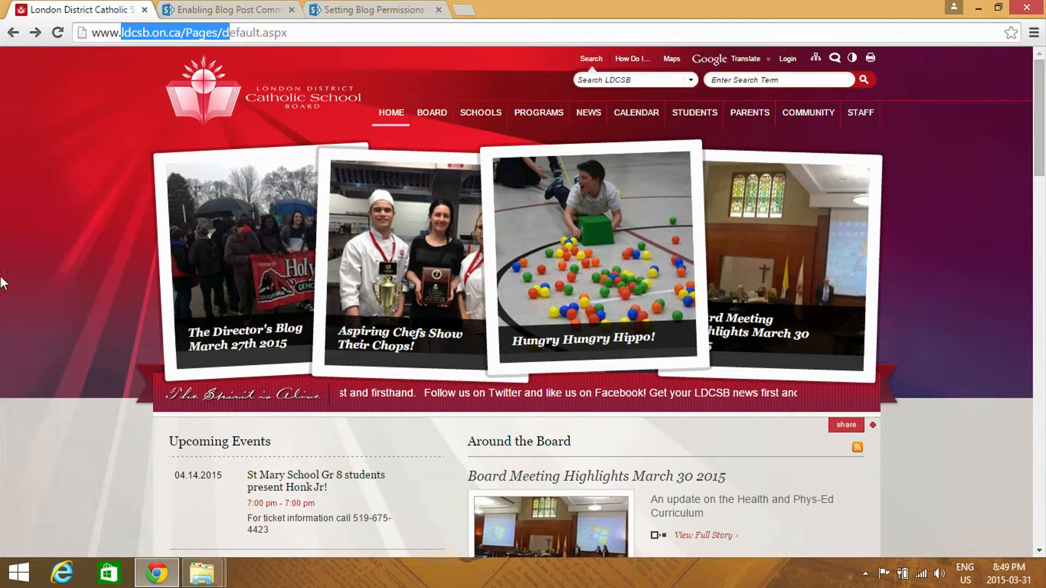
Open the Office 365 sign-in page for LDCSB Staff from the board homepage's Useful Links
scroll(27, 310, down, 15)
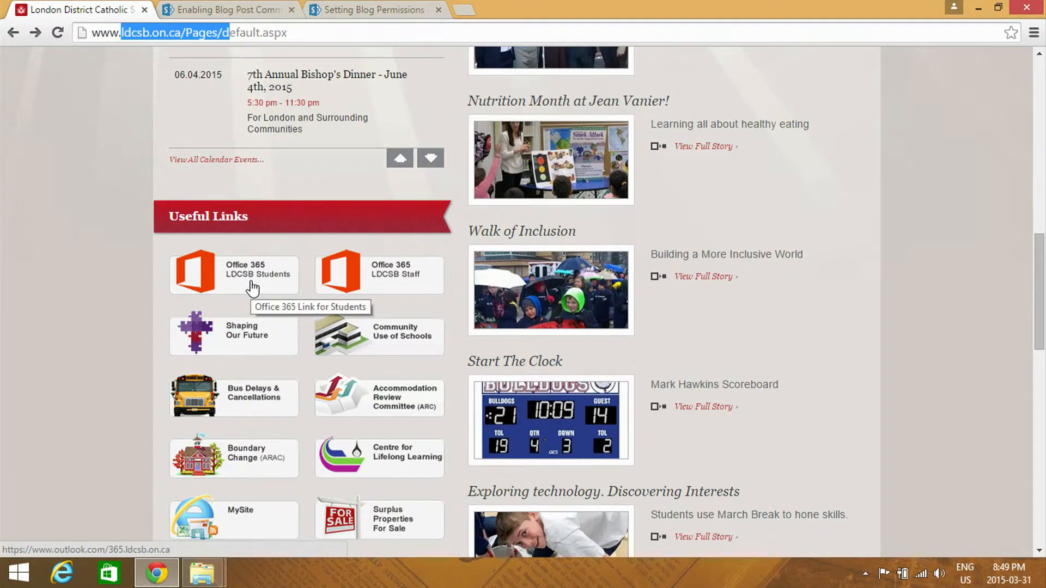
click(391, 274)
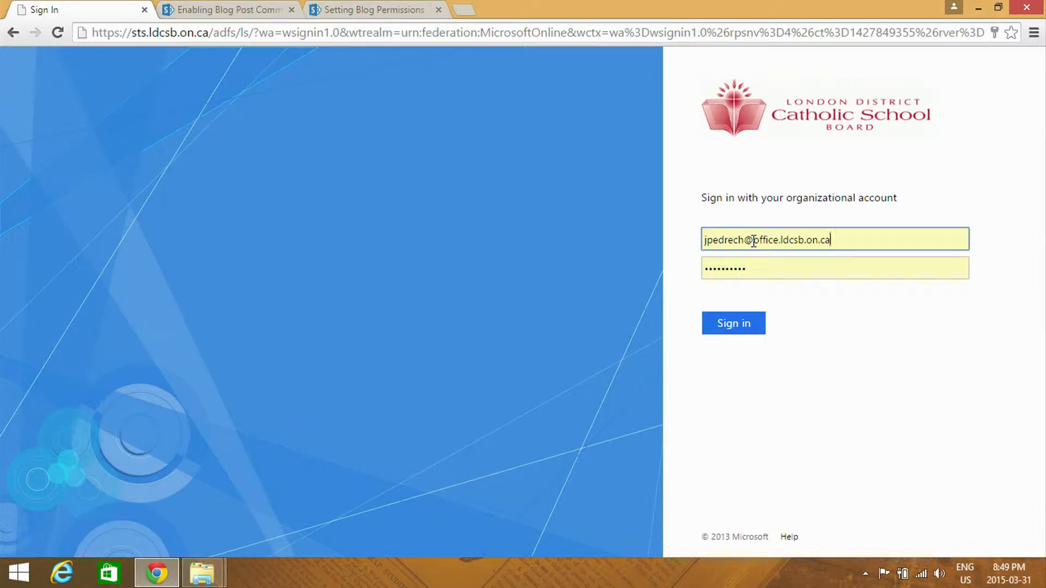
Replace the "office" part of the sign-in e-mail's domain with "365"
drag(754, 242, 780, 275)
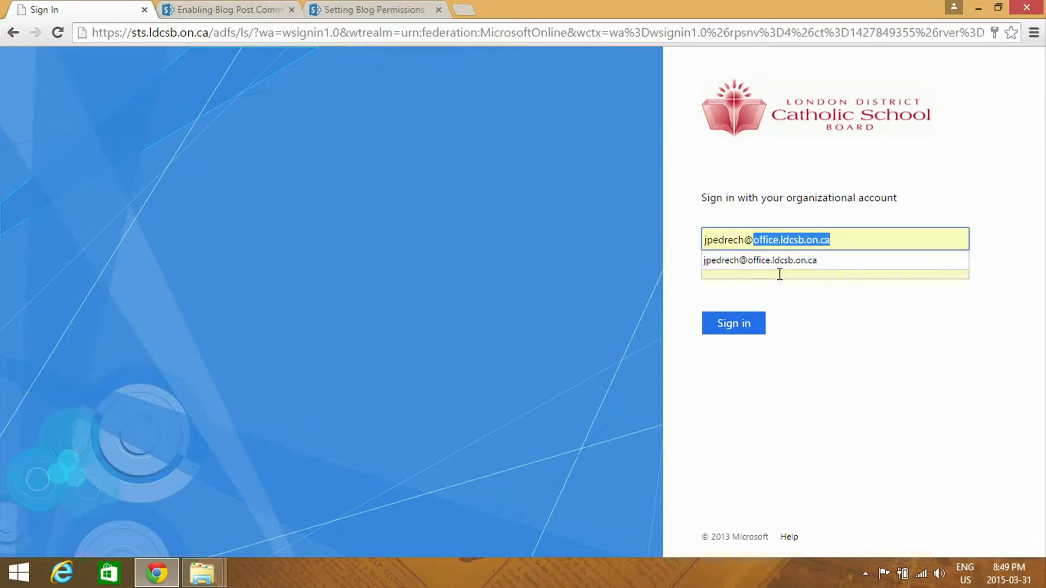
double_click(763, 242)
text(365)
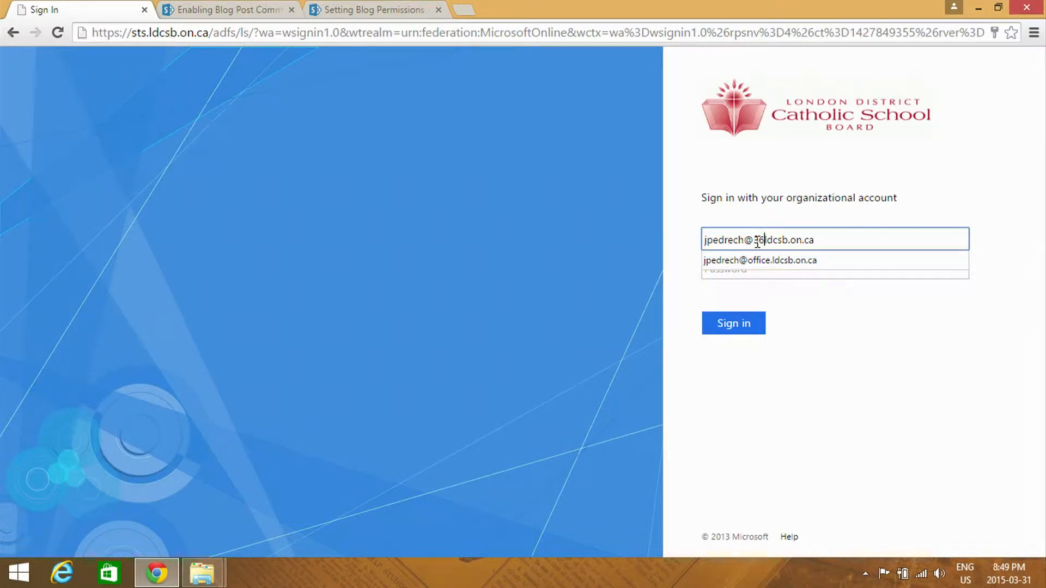
text(.)
Restore "office." in the sign-in e-mail's domain, enter the account password and sign in
key(BackSpace)
key(BackSpace)
key(BackSpace)
key(BackSpace)
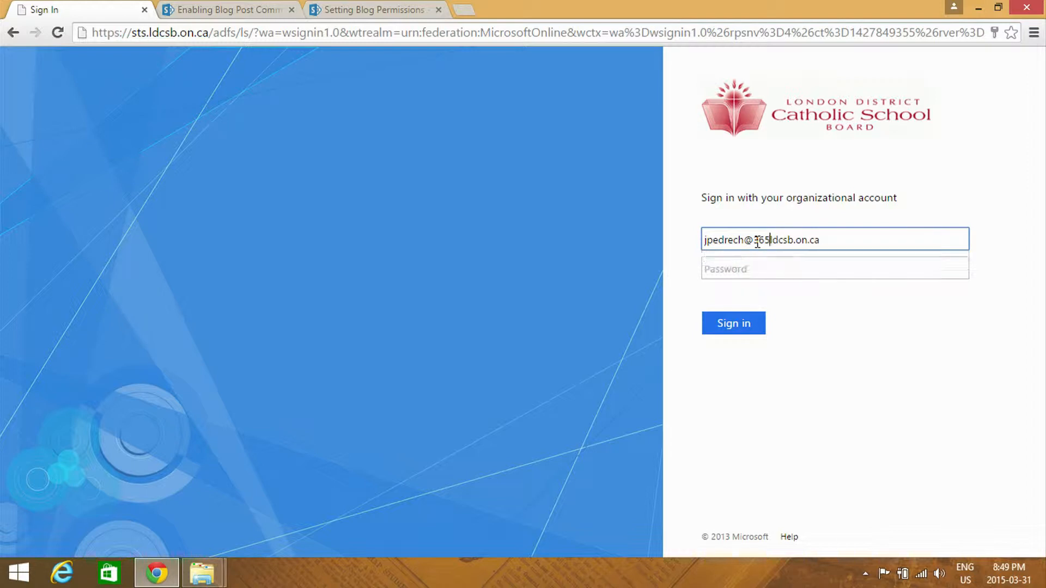
text(office.)
click(774, 271)
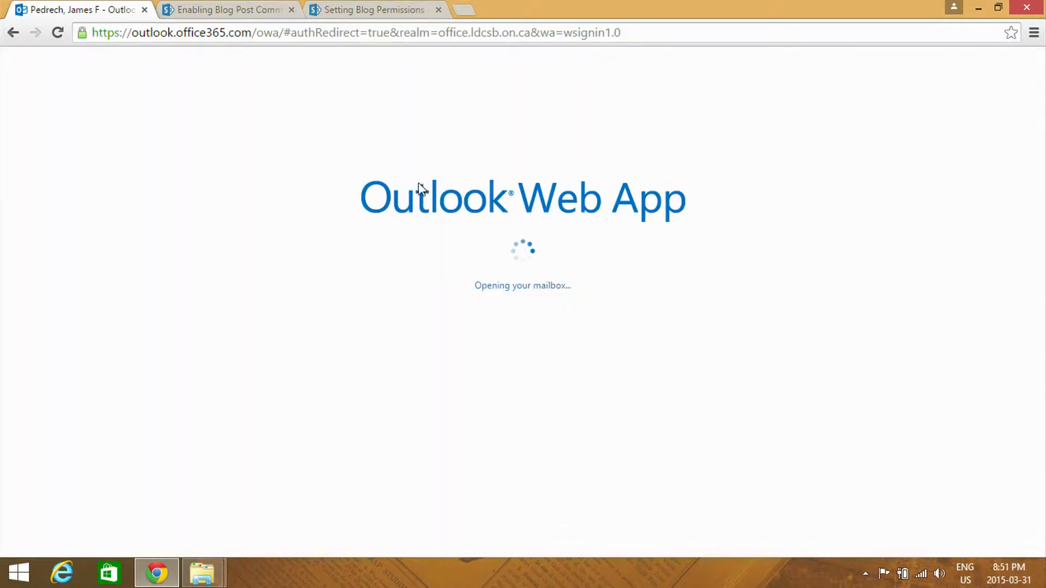
Switch from the mailbox to the Sites app in Office 365
click(25, 68)
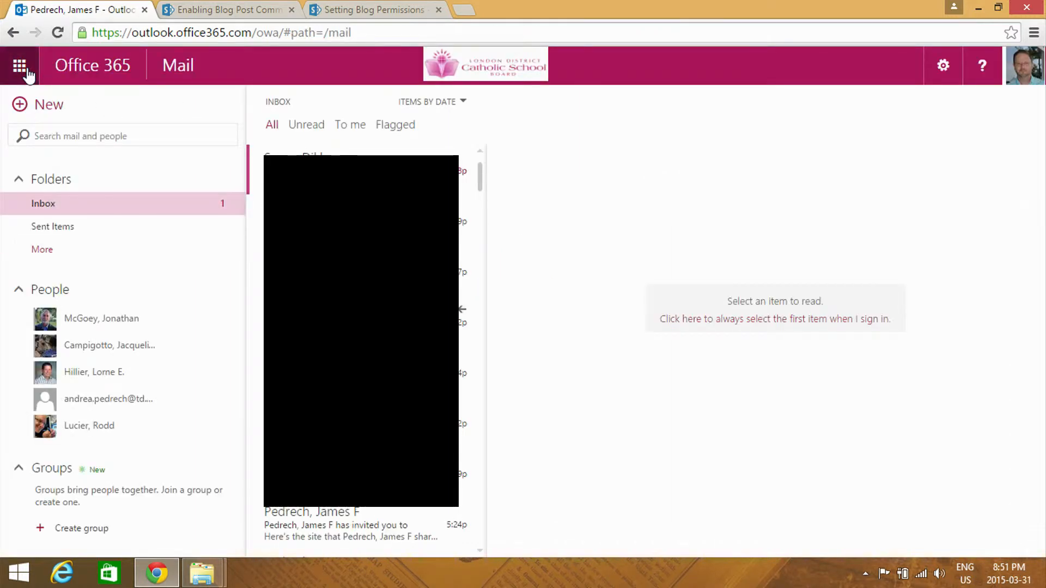
click(25, 70)
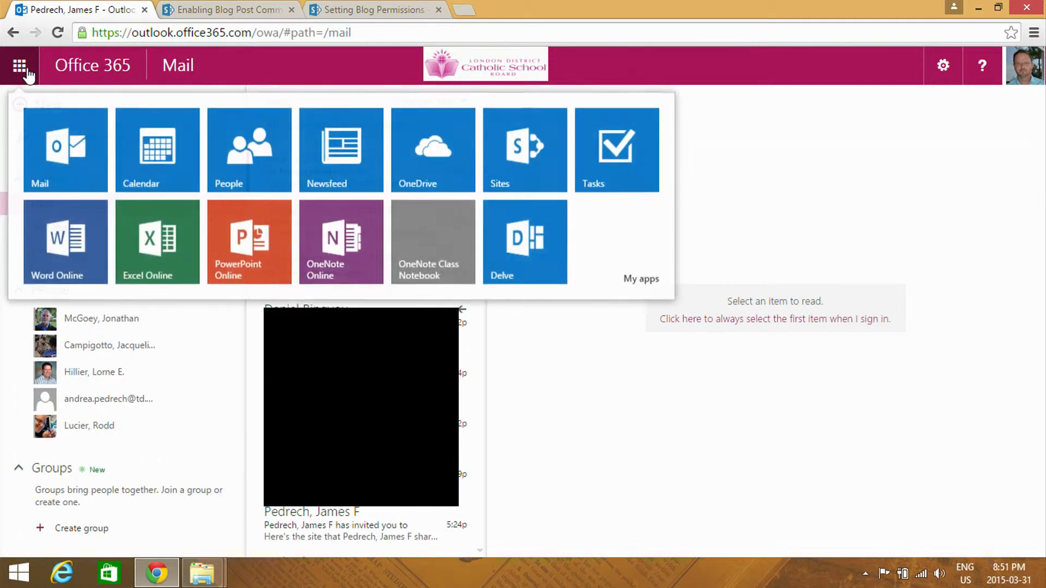
click(515, 175)
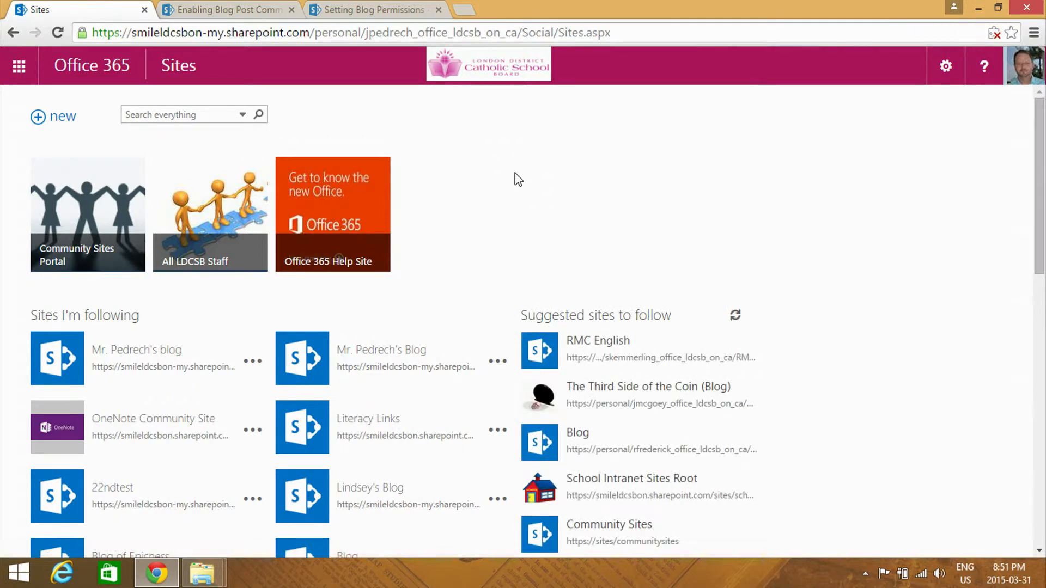
Open the site contents and start a new subsite from the Subsites section
click(942, 76)
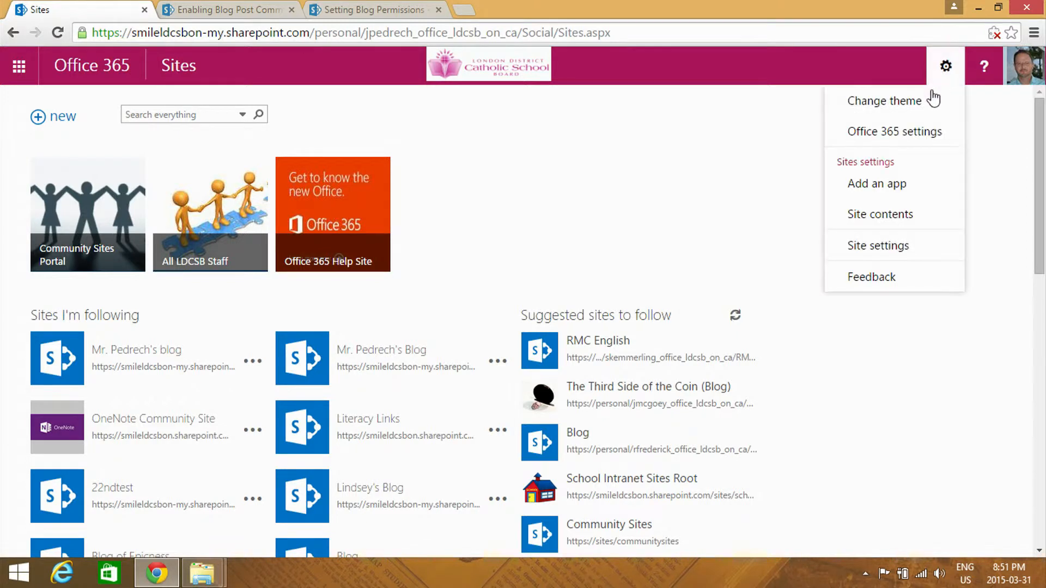
click(918, 242)
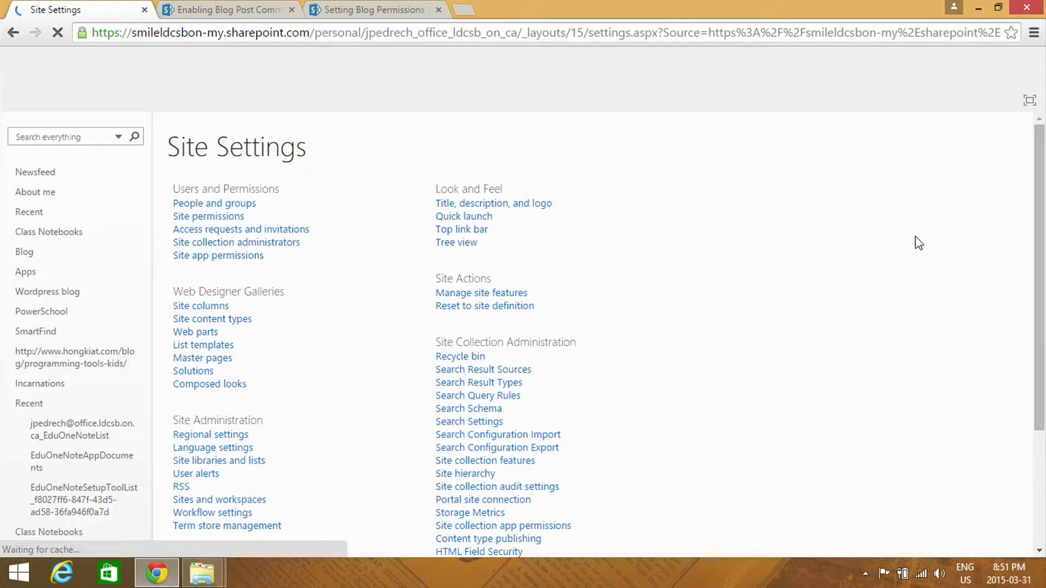
click(946, 66)
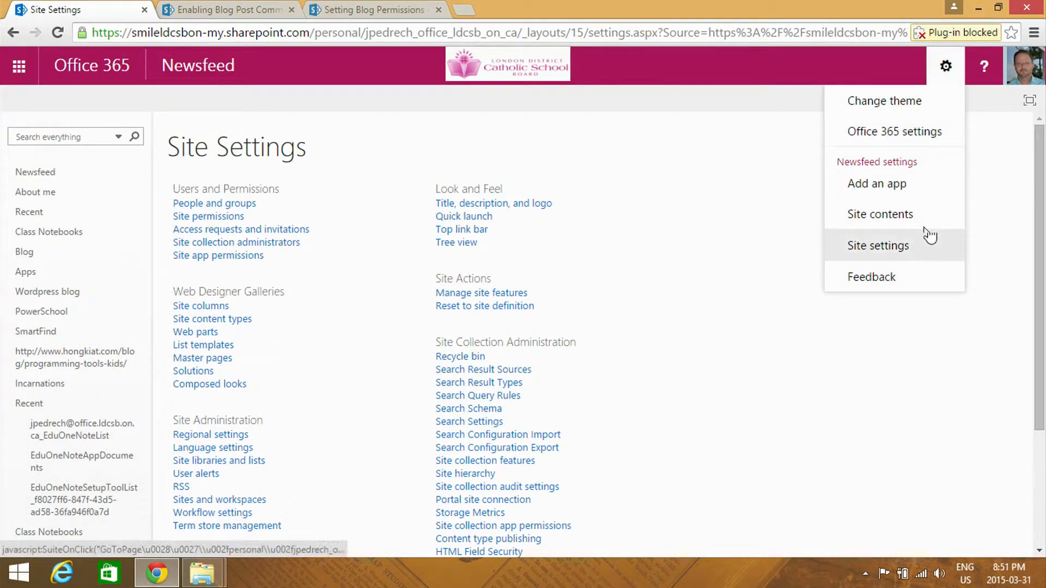
click(924, 226)
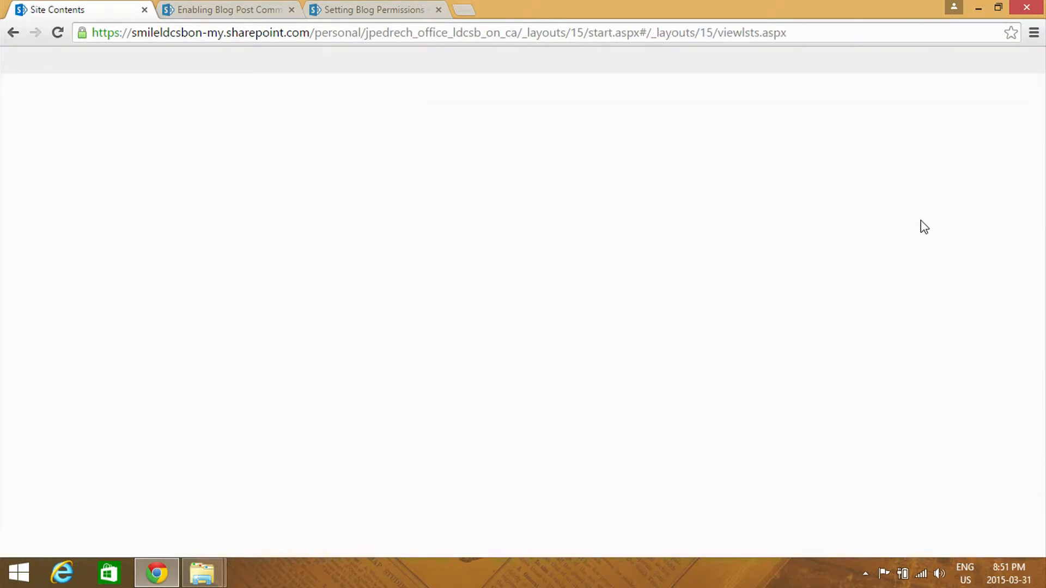
scroll(519, 352, down, 4)
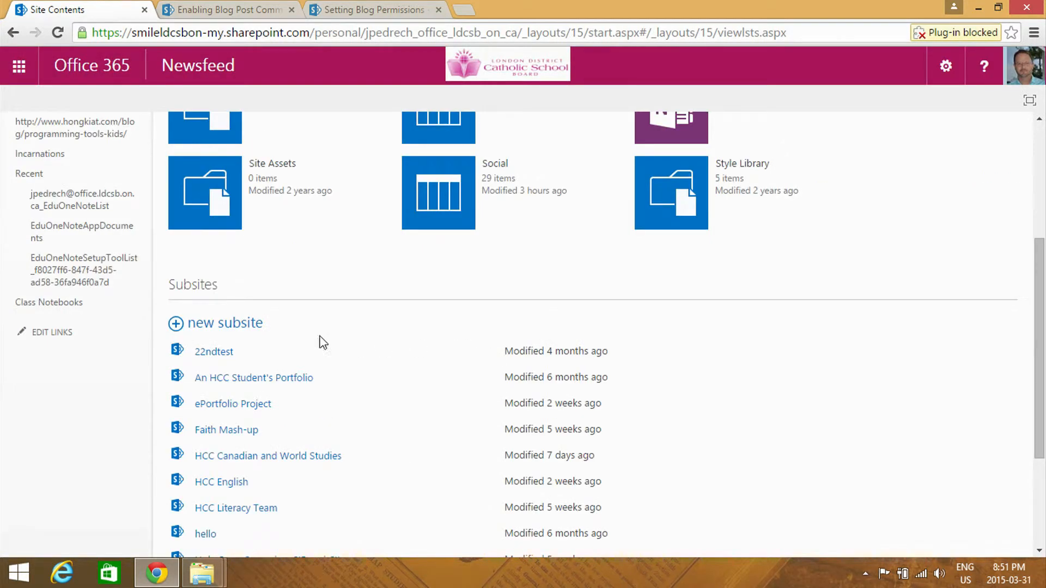
click(247, 326)
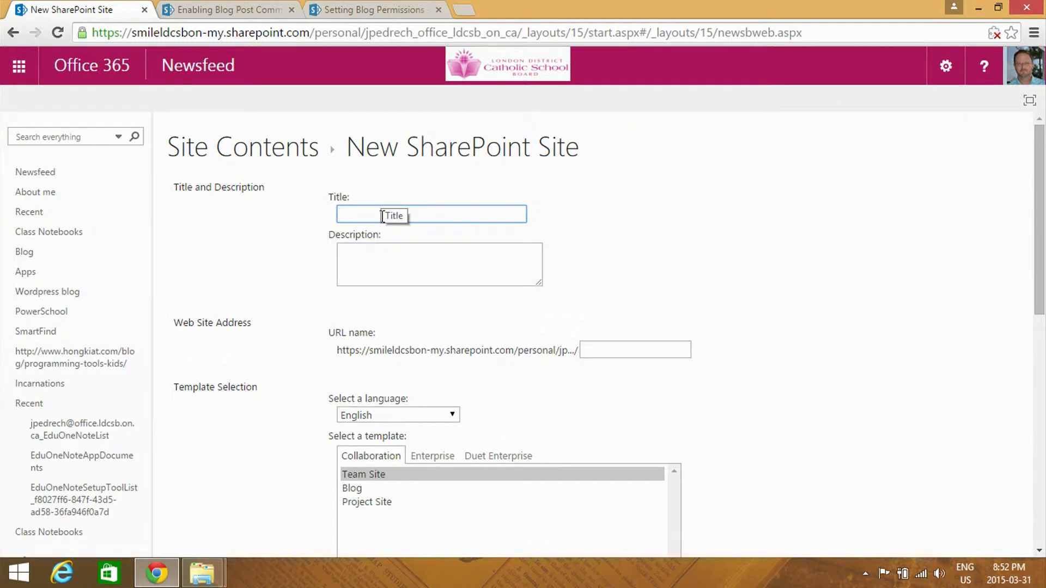
Choose the Blog template for the new SharePoint site, leaving its URL name empty
click(598, 348)
scroll(687, 347, down, 1)
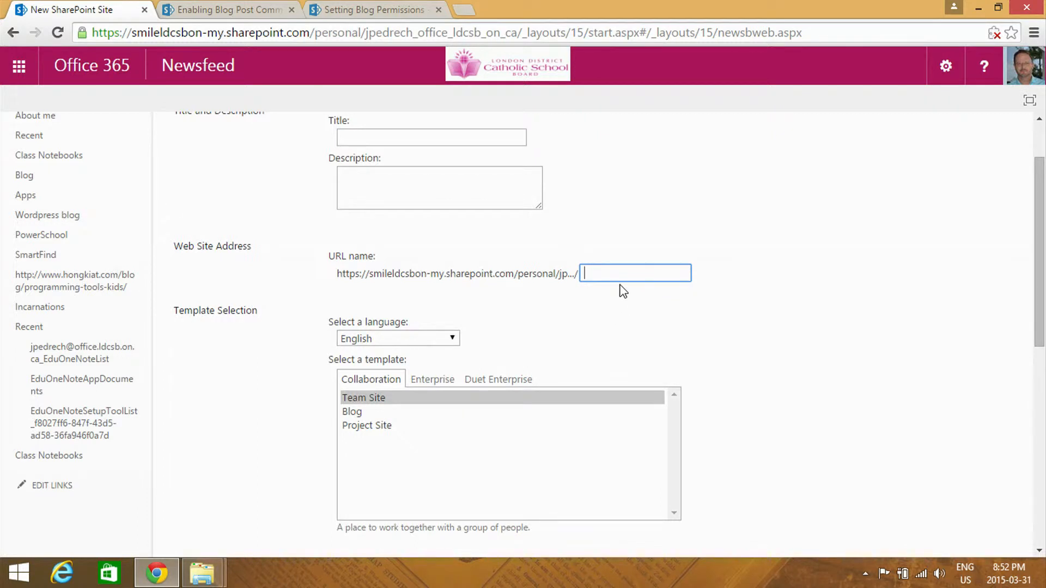
scroll(605, 302, down, 1)
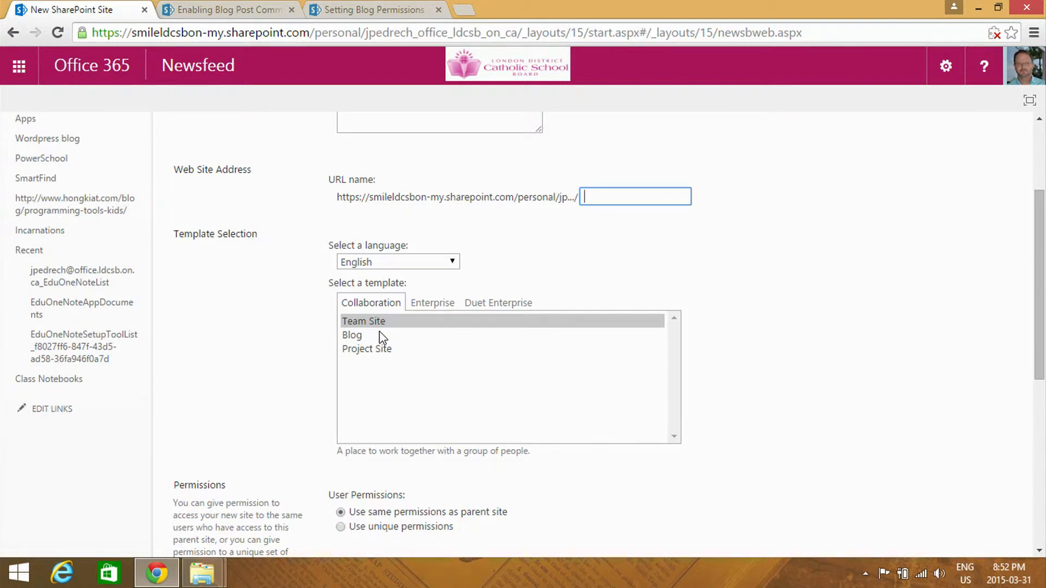
click(356, 338)
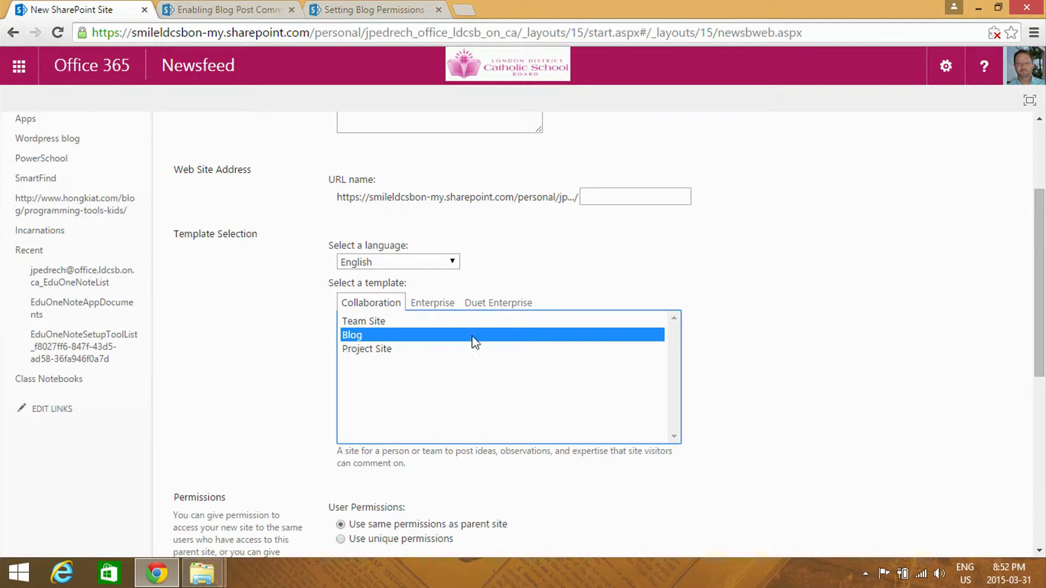
Review the new site's title, user permissions and navigation settings, and return to the site contents without creating it
scroll(474, 343, up, 2)
click(421, 215)
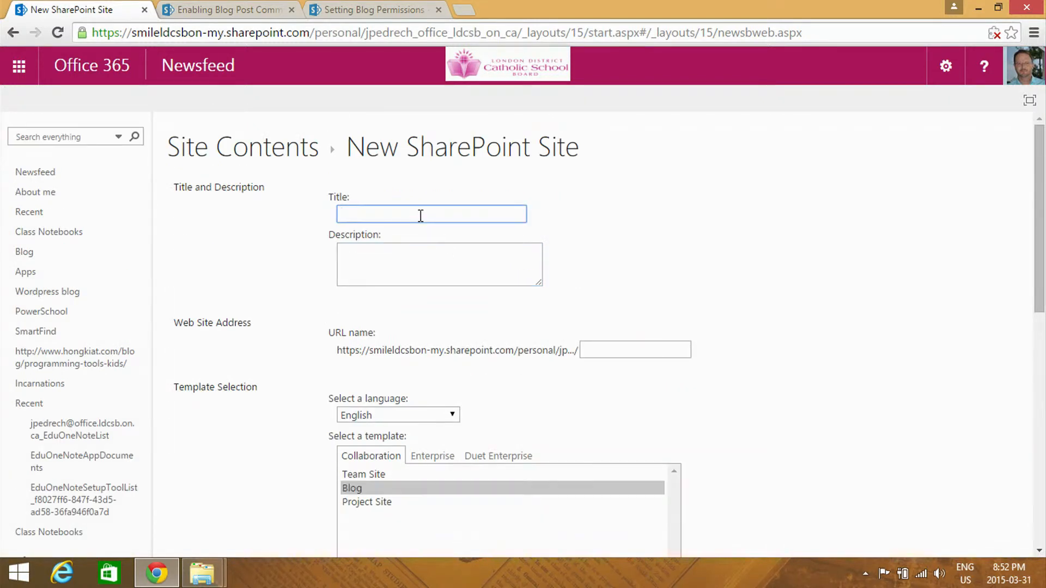
scroll(488, 226, down, 4)
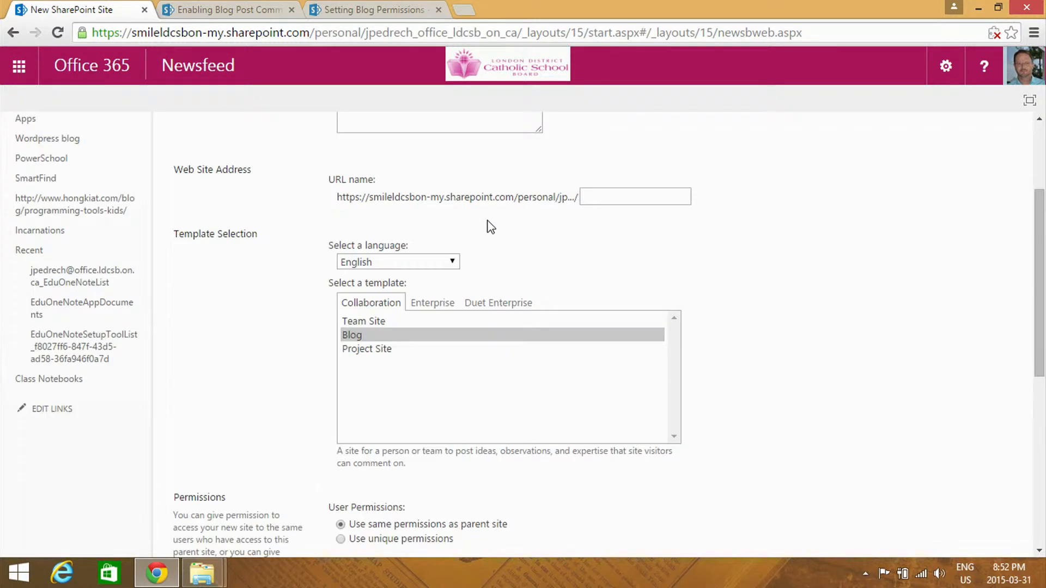
scroll(532, 359, down, 3)
scroll(530, 357, up, 1)
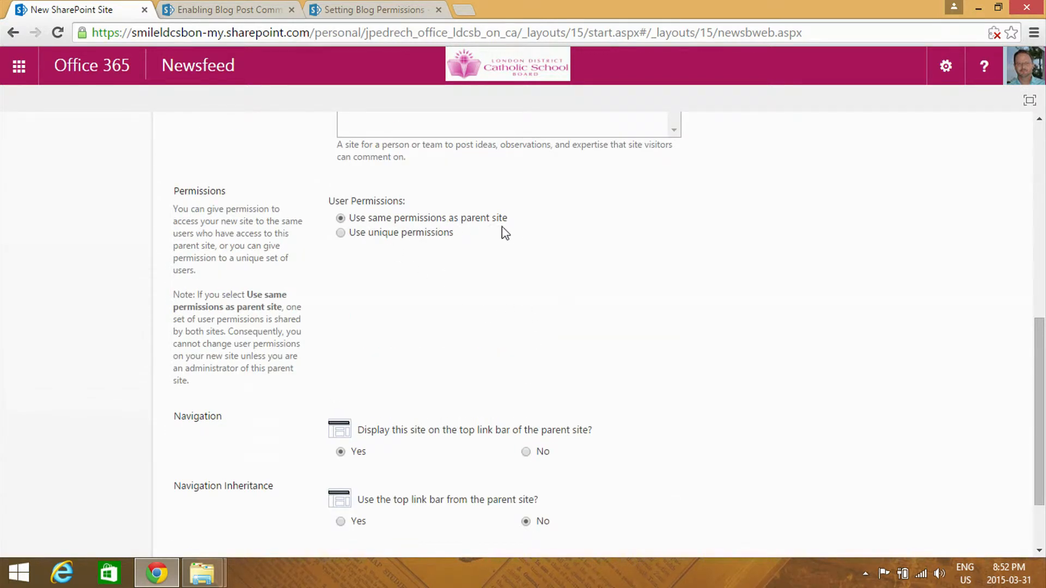
scroll(512, 245, down, 1)
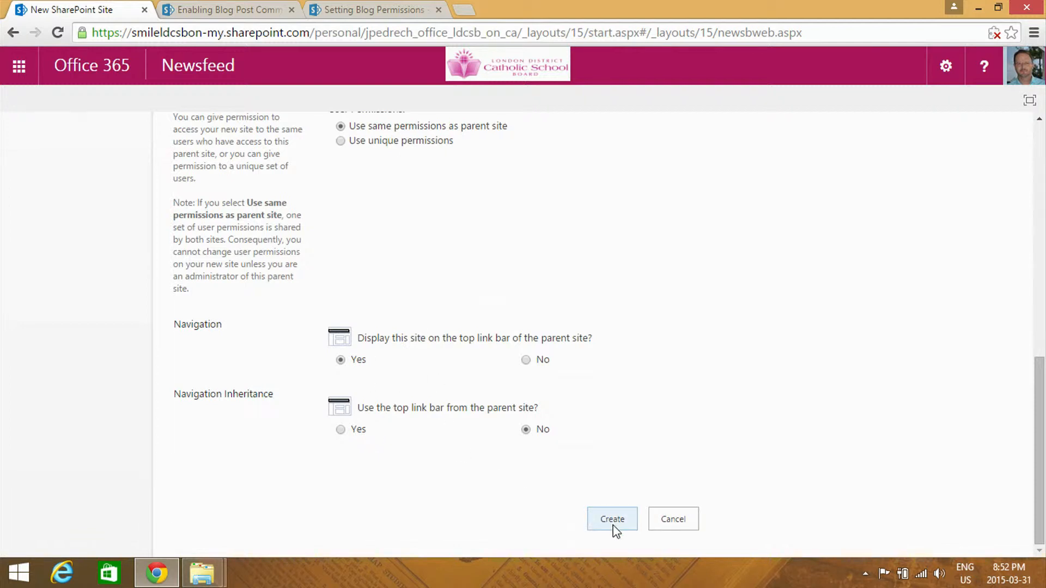
click(18, 37)
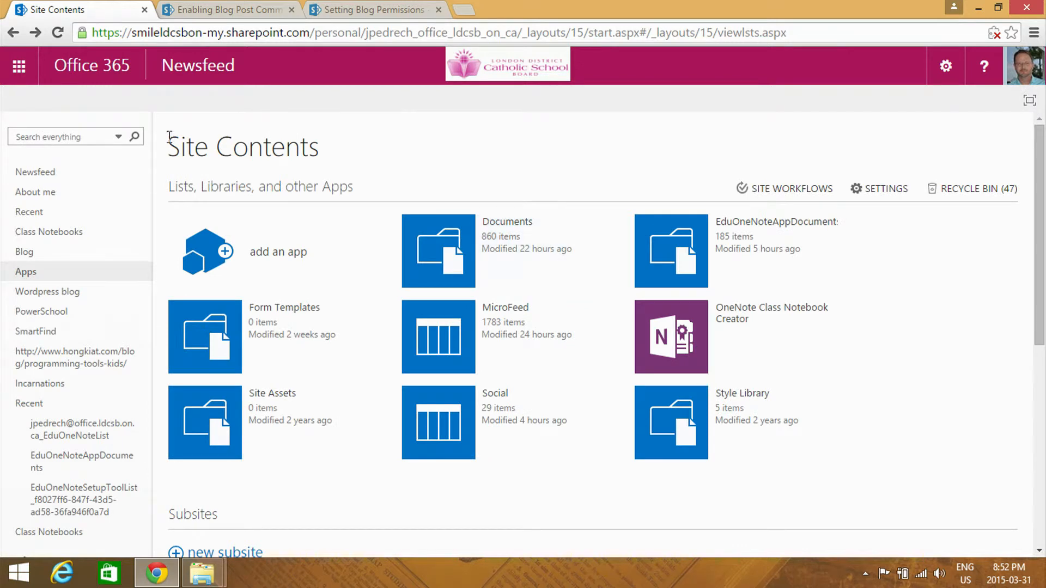
Return to the Sites app and open the first blog listed under the followed sites
click(22, 65)
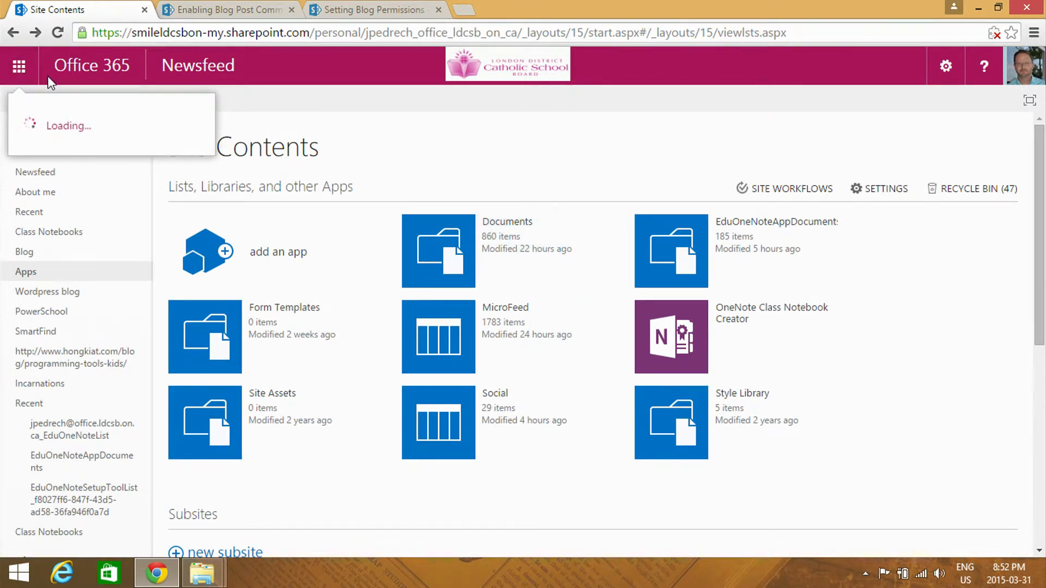
click(507, 147)
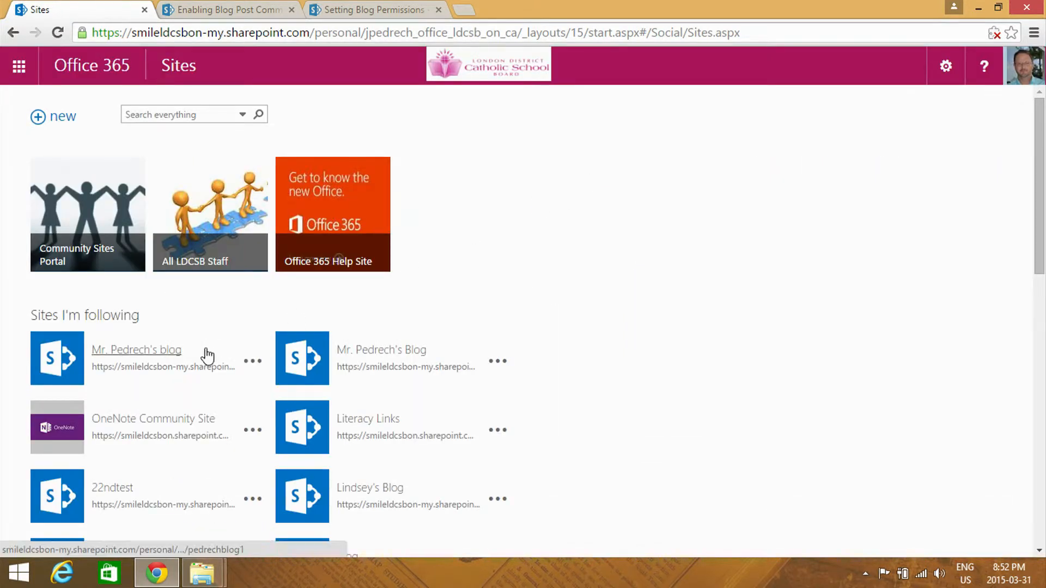
click(182, 351)
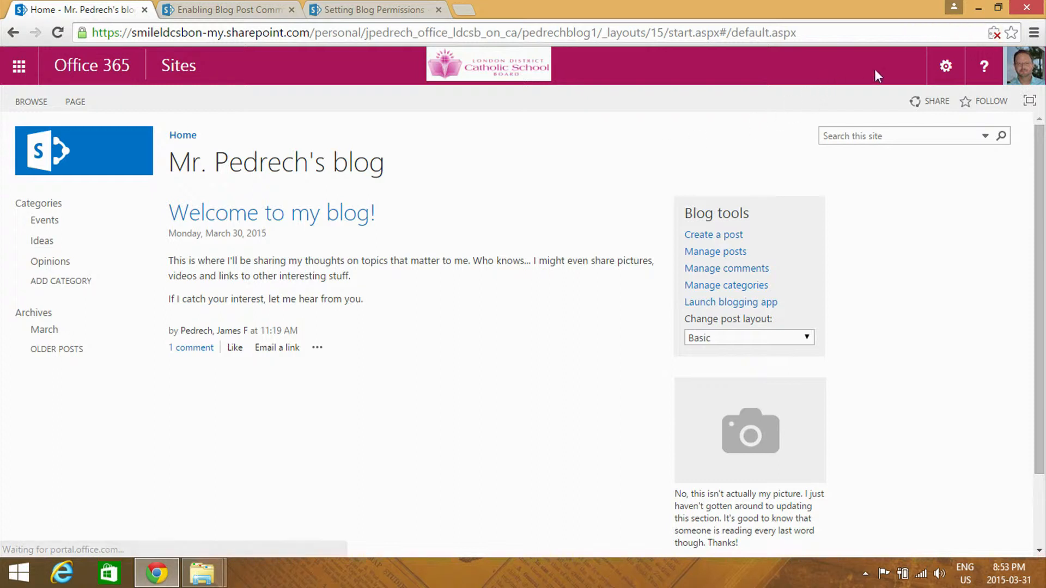
Create a new blog post with the title "hjklh" and the body text "hlhjkh"
click(947, 68)
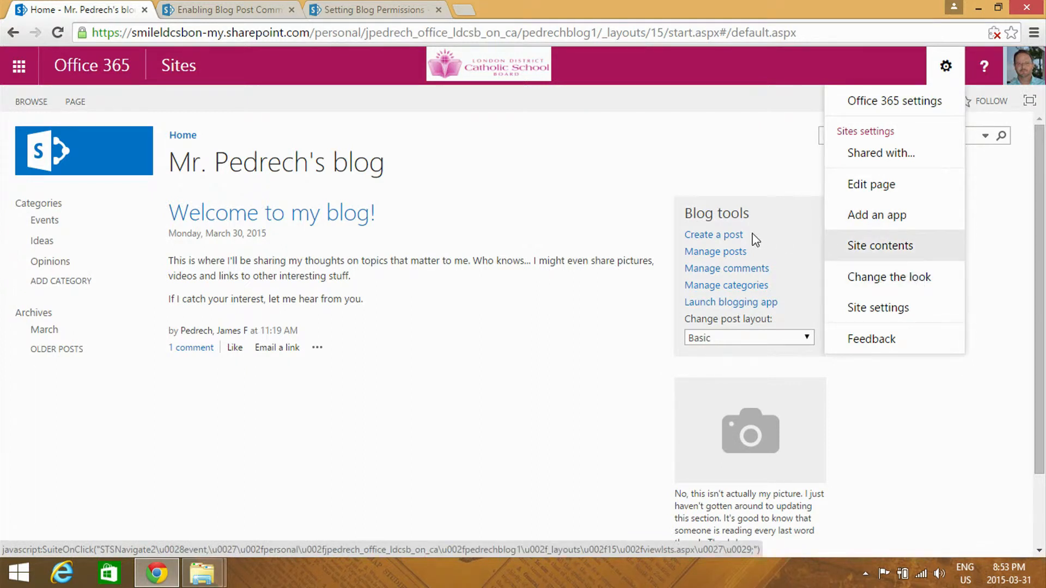
click(724, 240)
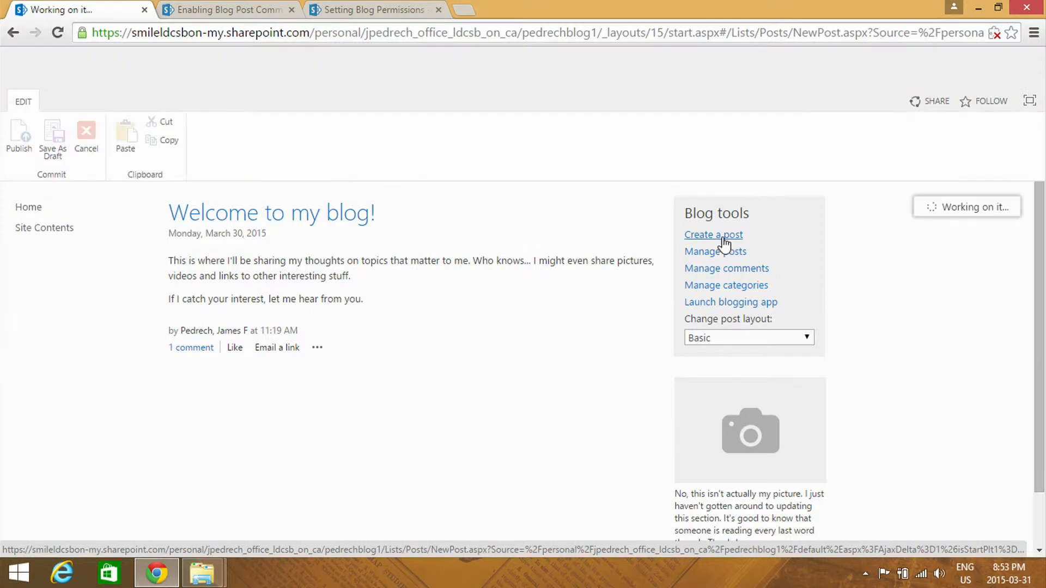
text(hjklh)
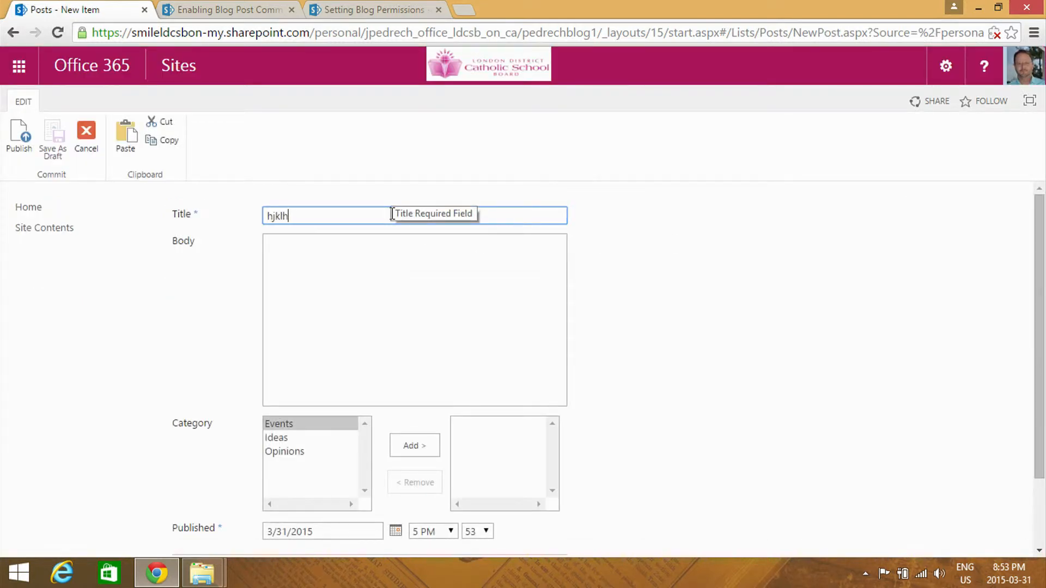
click(368, 263)
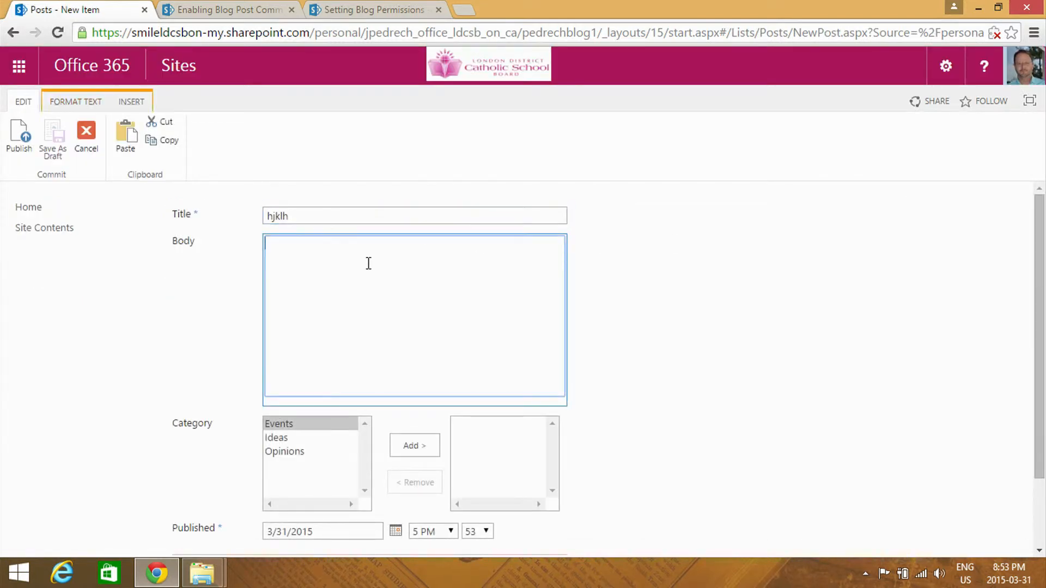
text(hlhjkh)
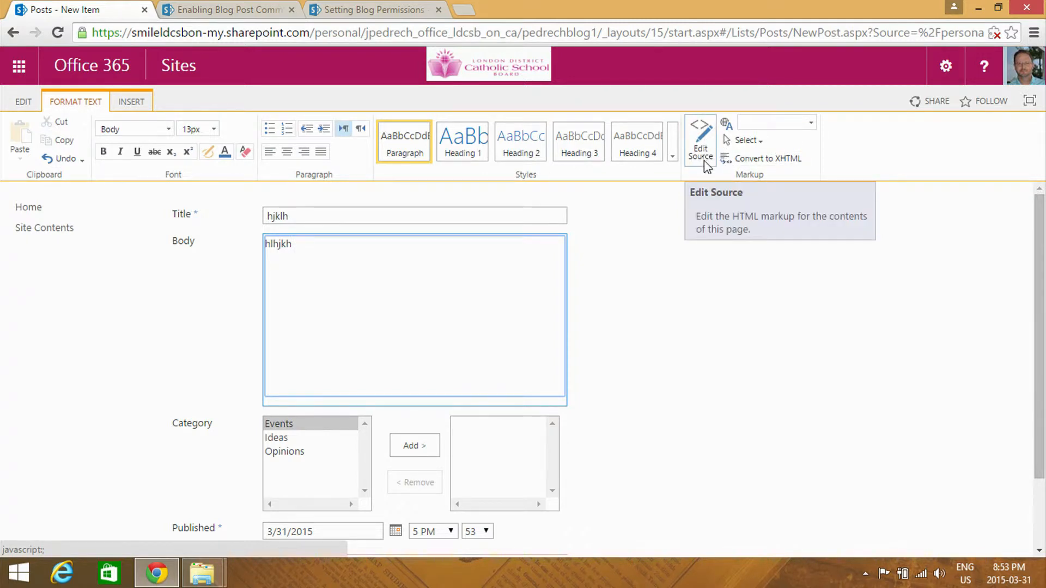
Examine the options for inserting links and video or audio into the blog post's body
click(131, 103)
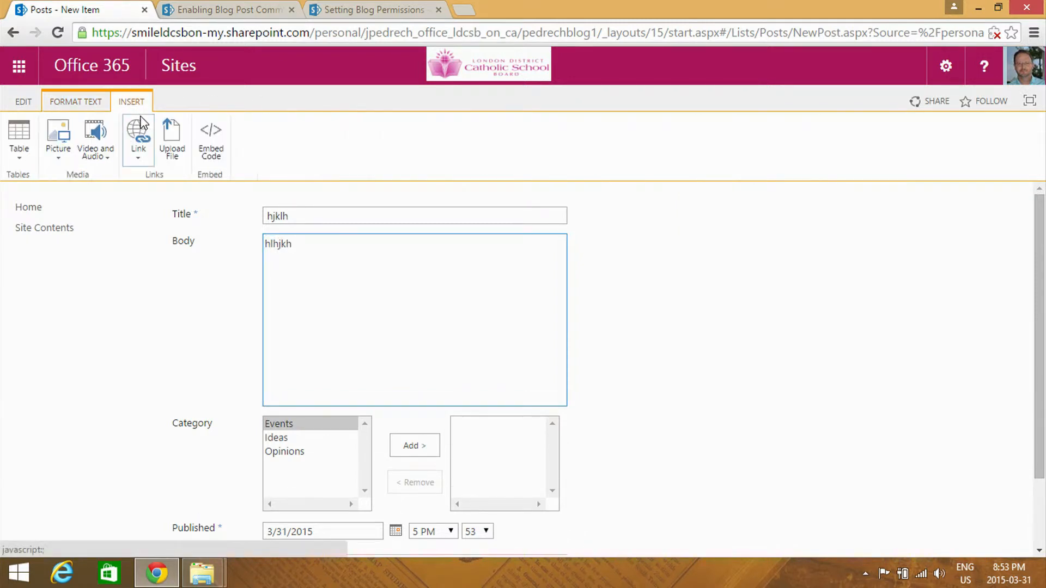
click(100, 162)
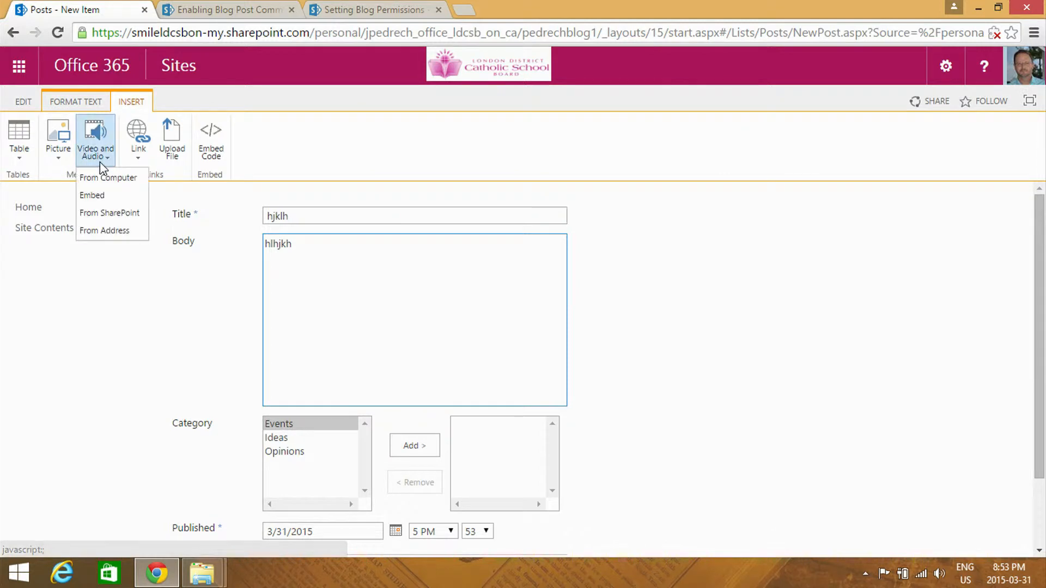
click(145, 155)
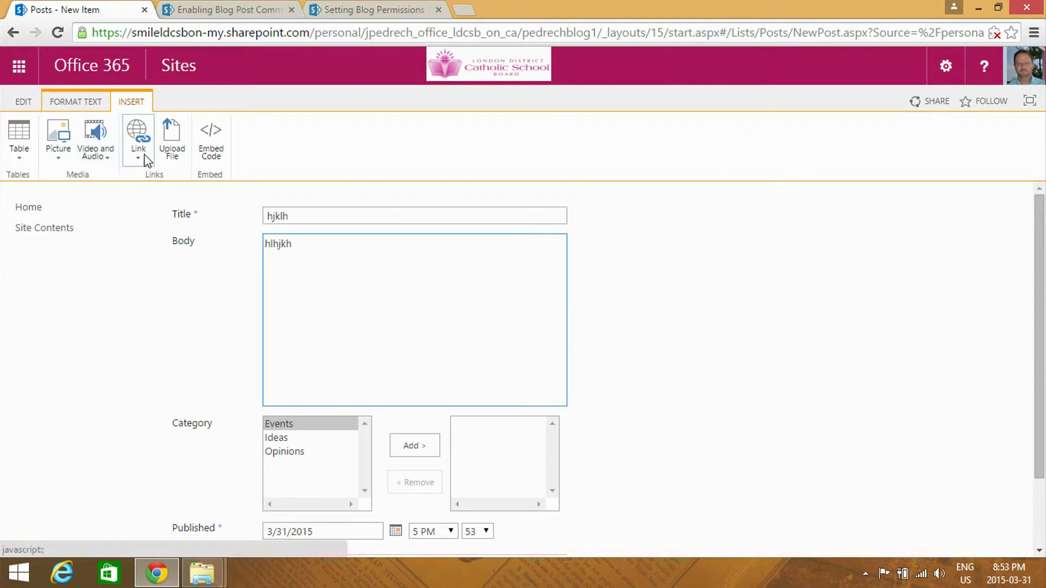
click(105, 161)
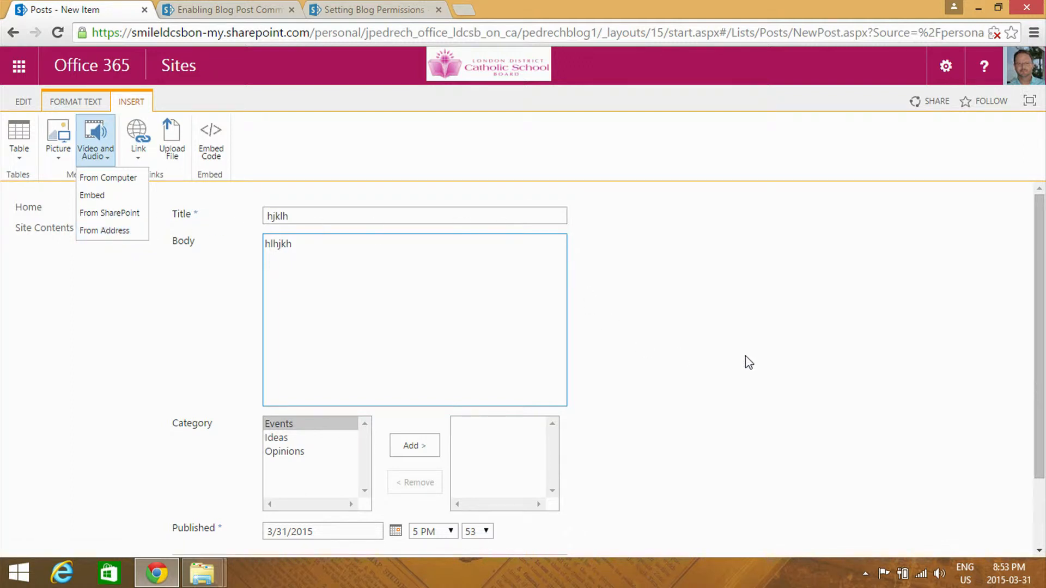
Discard the unfinished blog post and return to the blog's home page
click(990, 388)
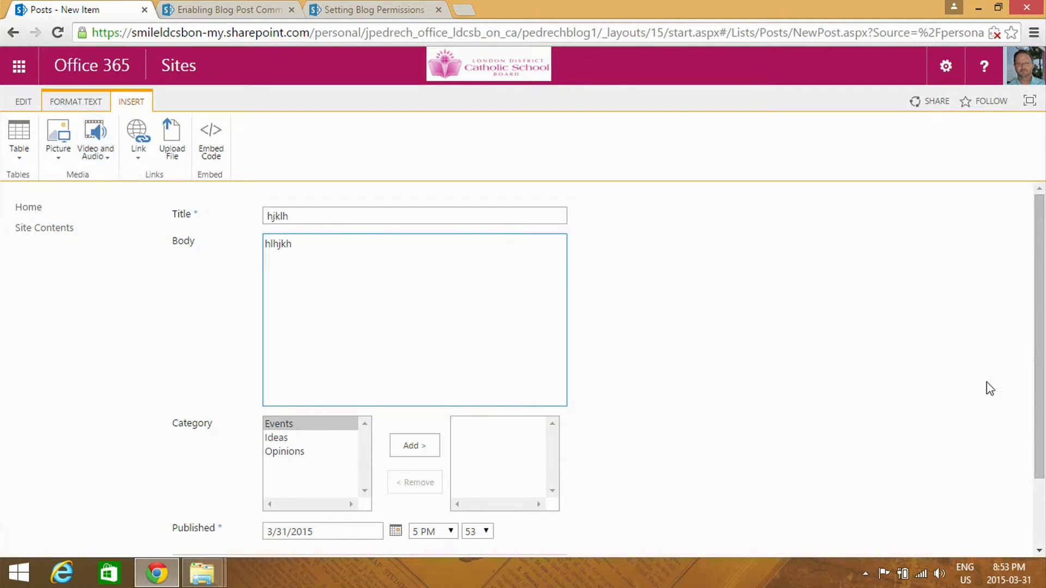
drag(1040, 361, 1030, 439)
click(540, 500)
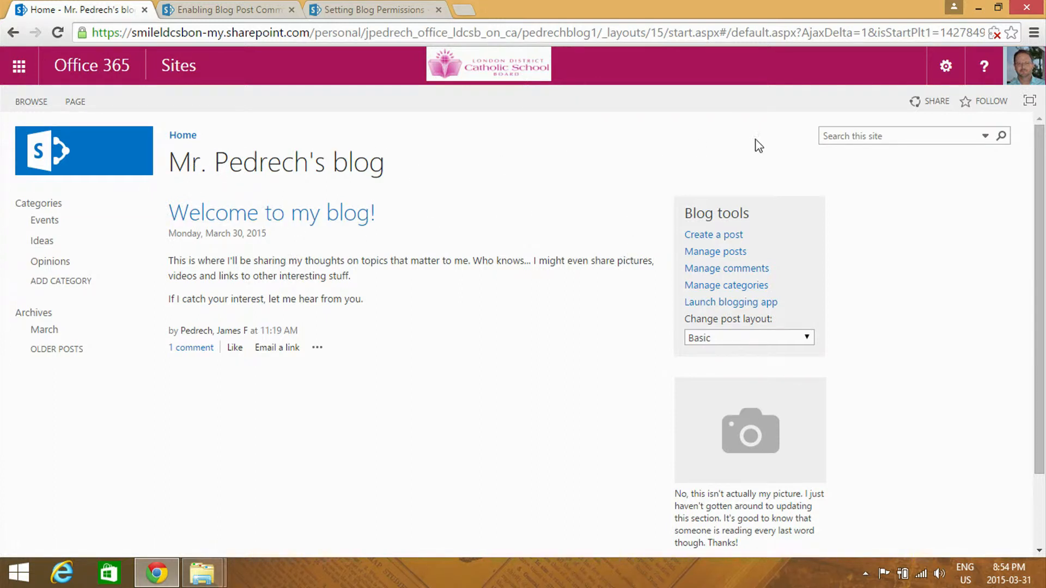
Start sharing the blog and add the first matching secondary teacher as the person to invite
click(926, 102)
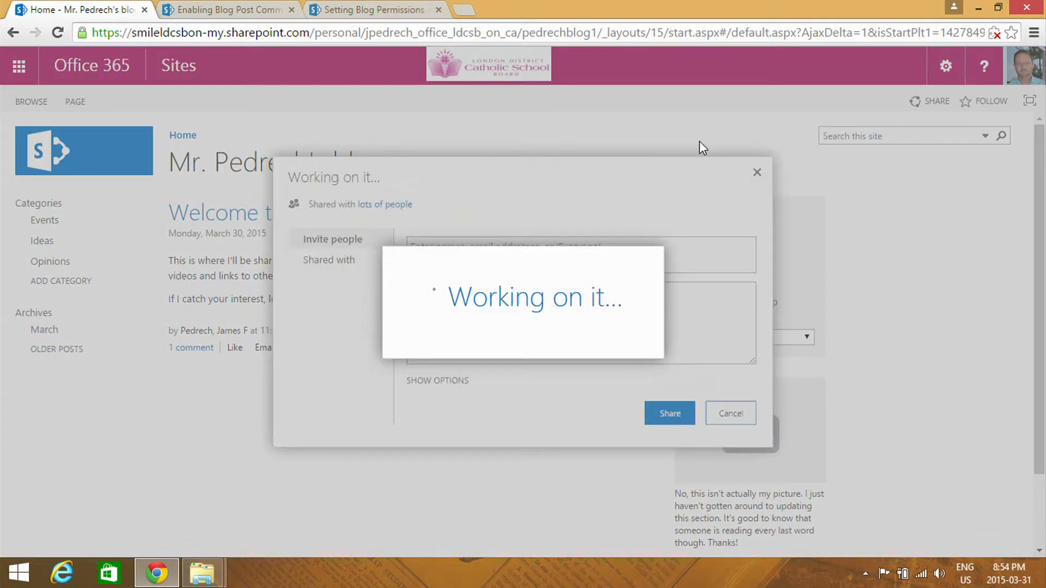
click(513, 252)
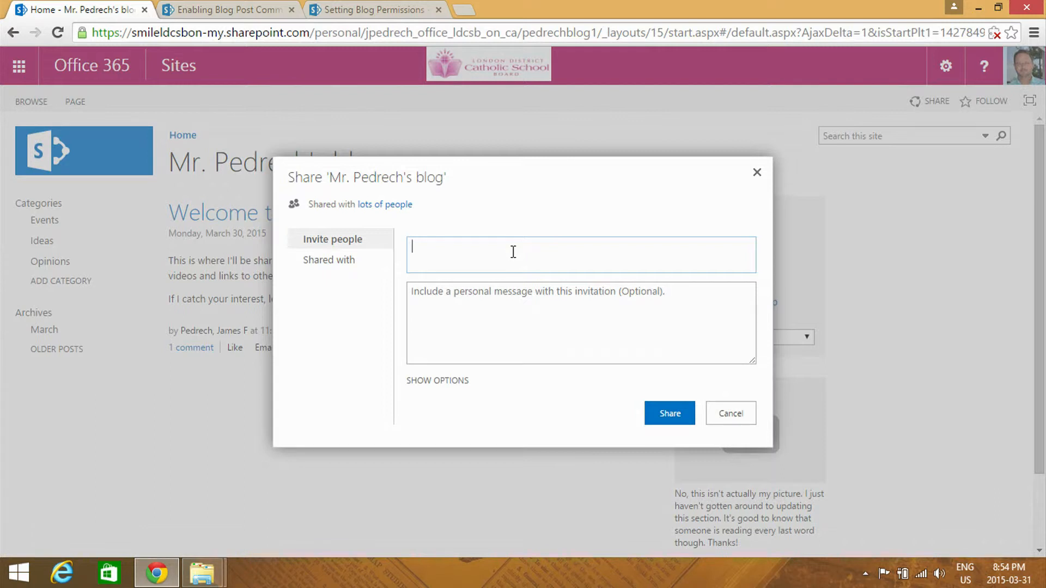
text(mc)
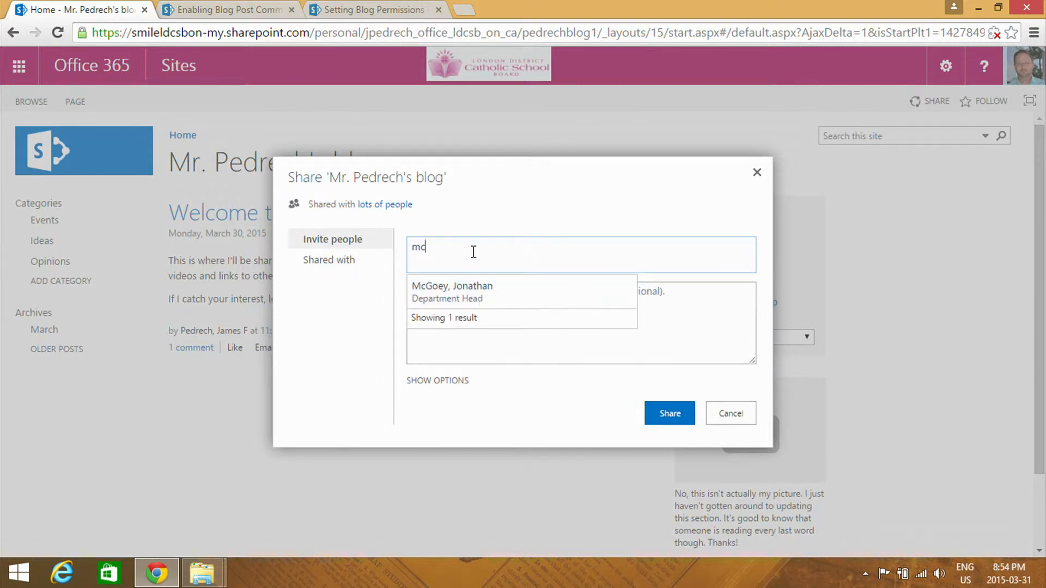
key(BackSpace)
key(BackSpace)
text(h)
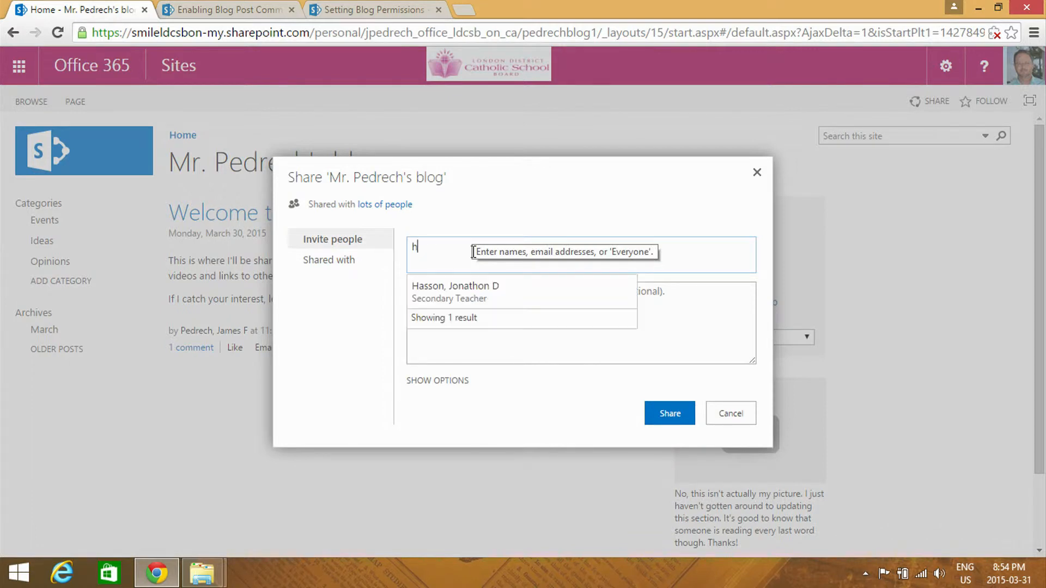
text(asson)
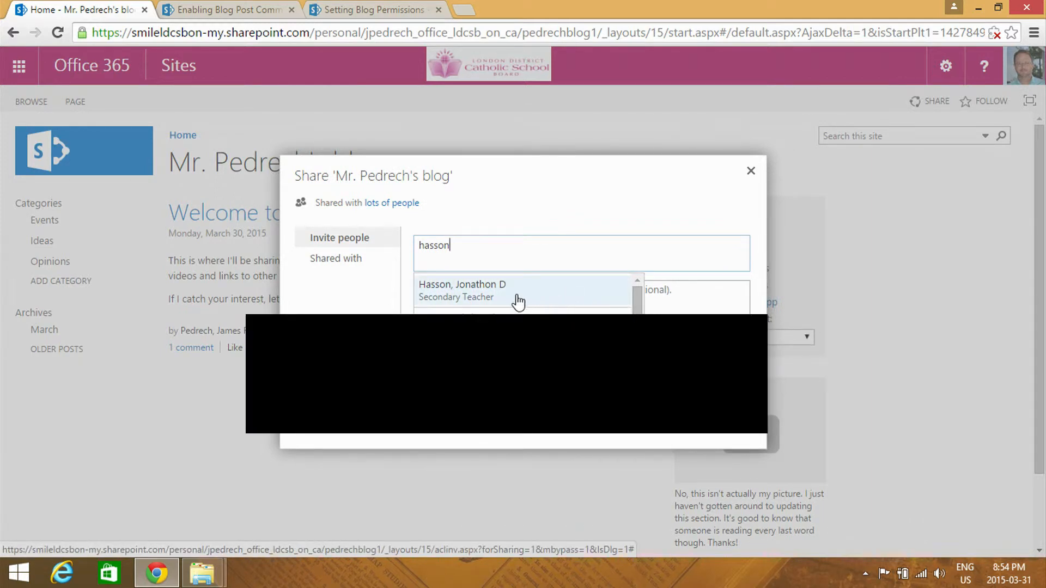
drag(638, 308, 638, 318)
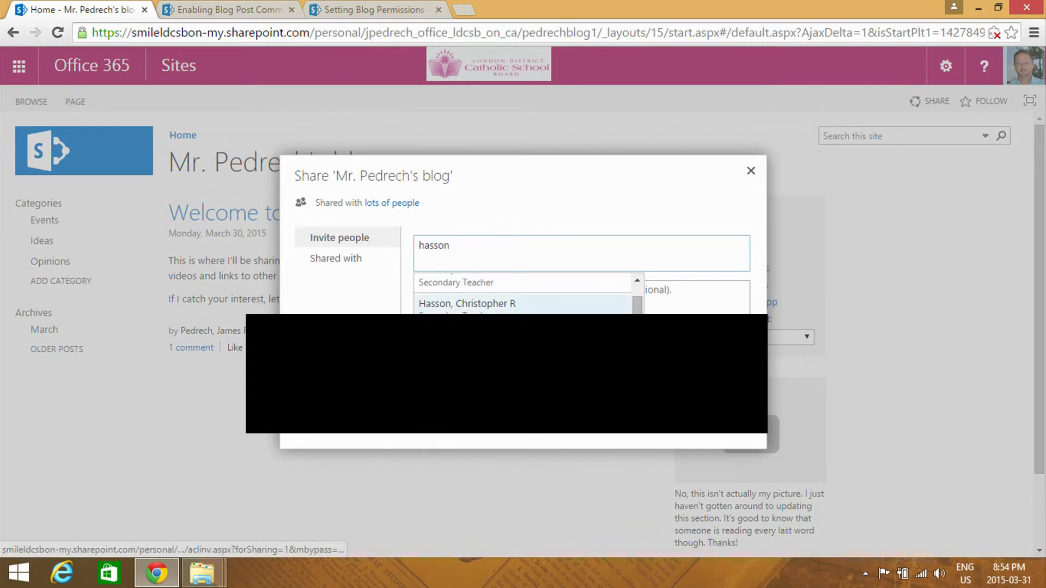
scroll(524, 333, down, 1)
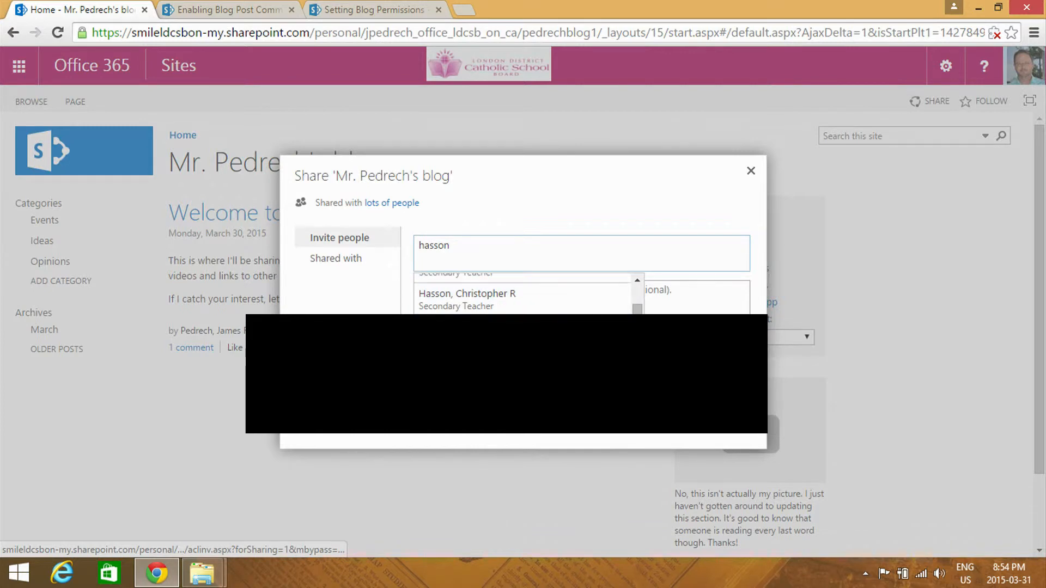
scroll(523, 333, up, 1)
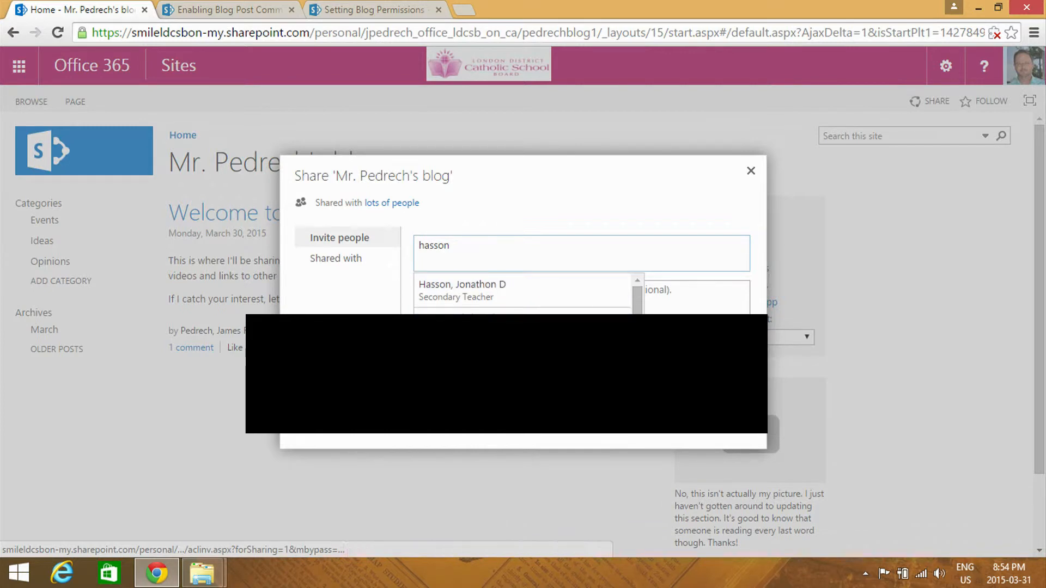
click(538, 304)
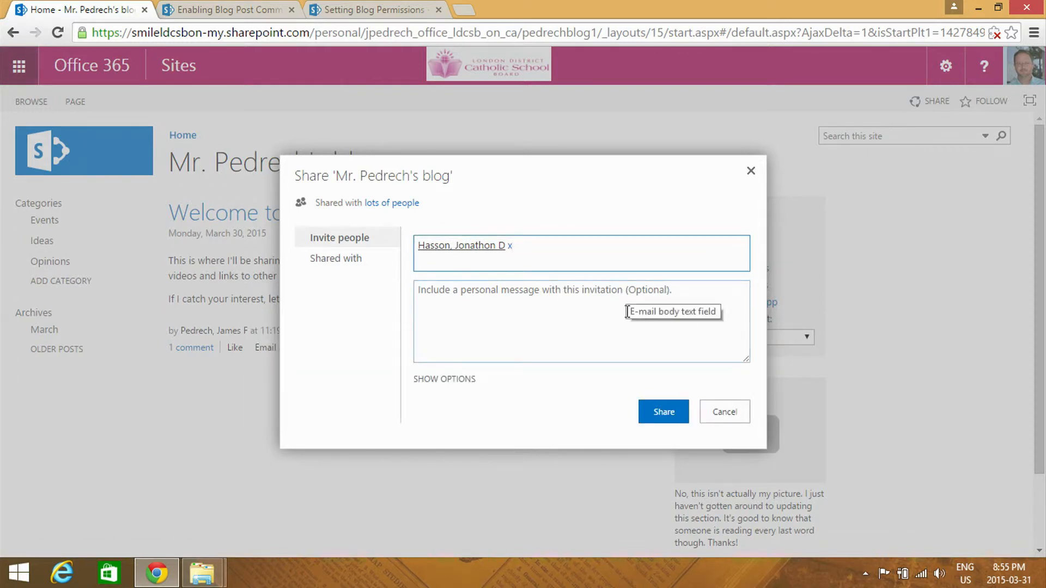
Set the invitee's permission level to Read, keep the email invitation enabled, and share the blog
click(469, 380)
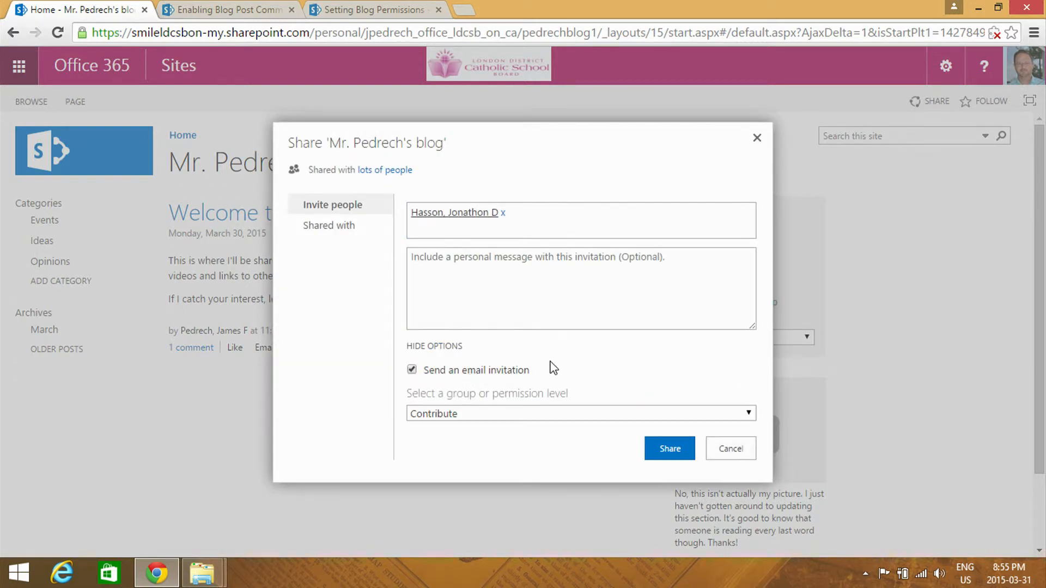
click(452, 346)
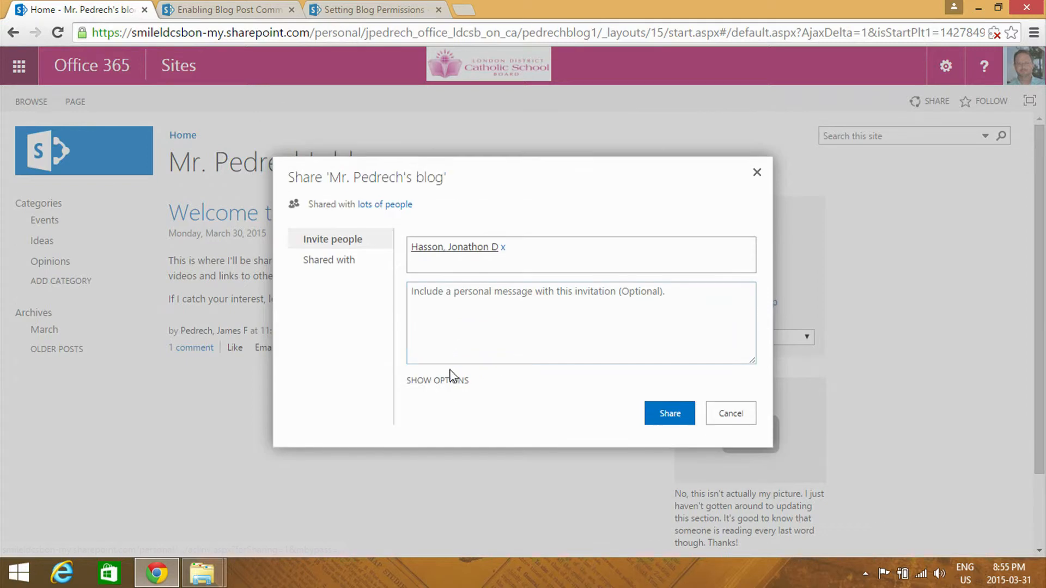
click(453, 375)
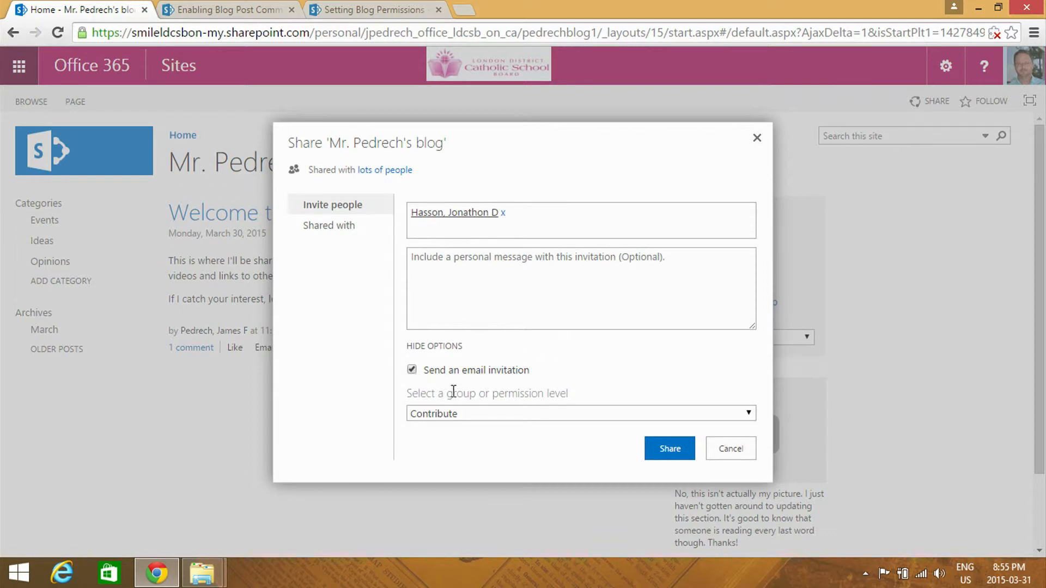
click(494, 415)
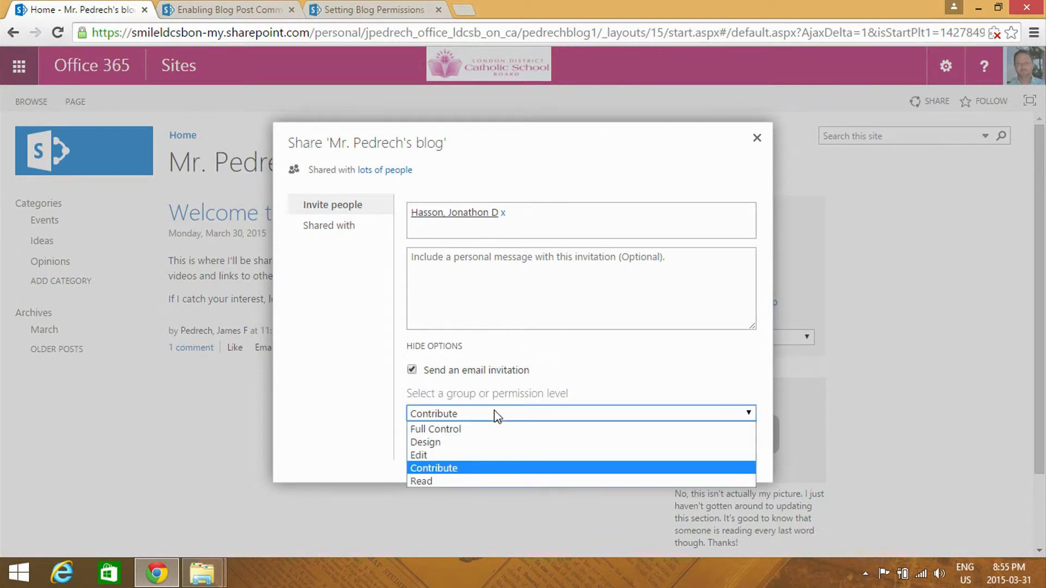
click(495, 414)
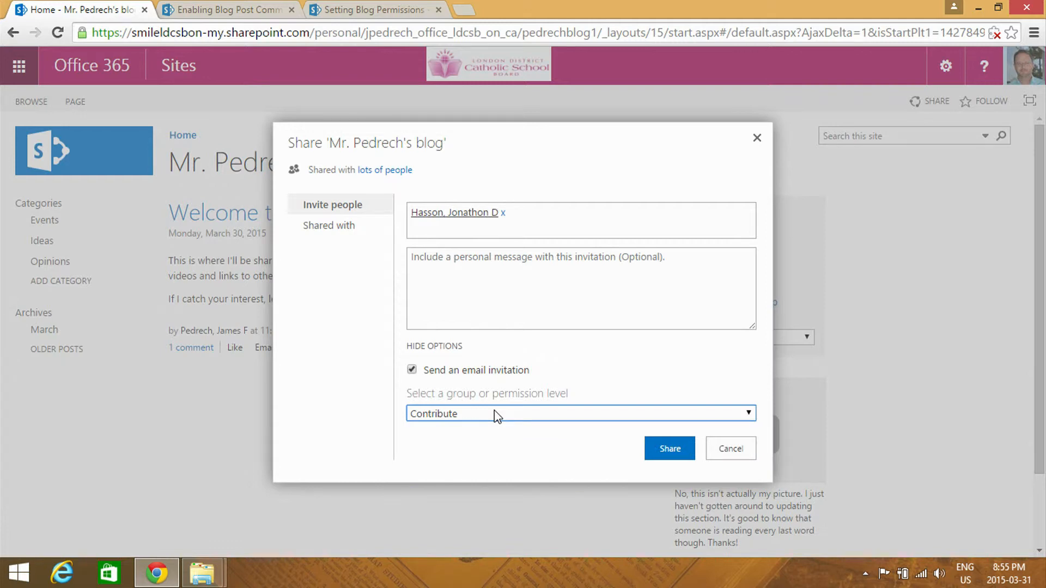
click(496, 415)
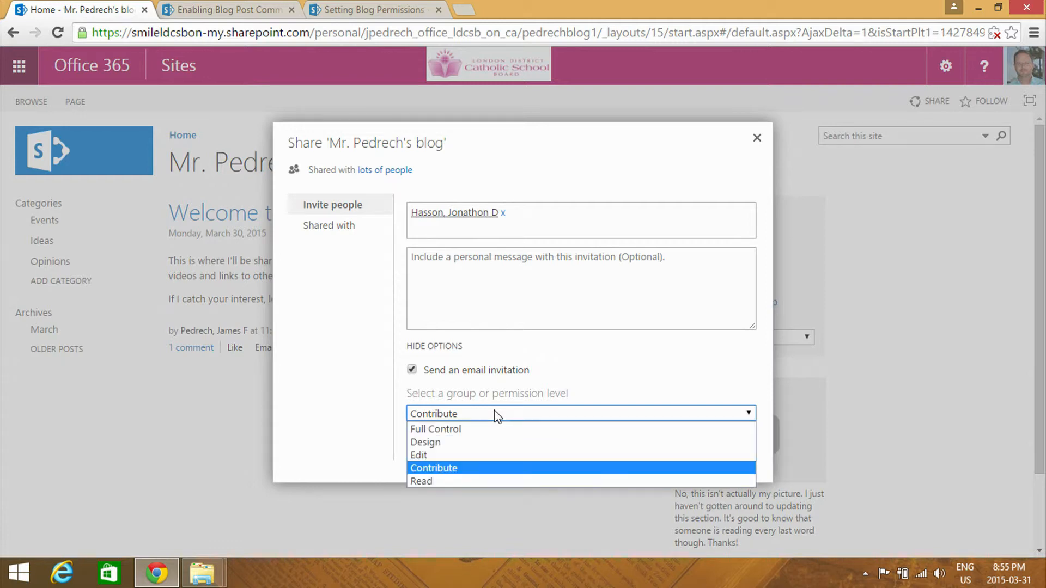
click(495, 478)
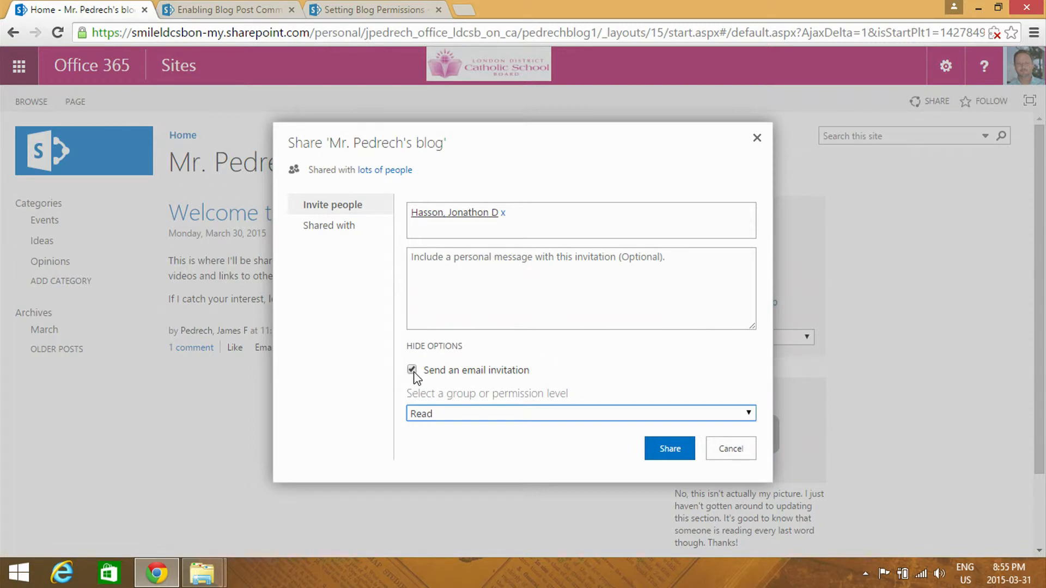
click(669, 456)
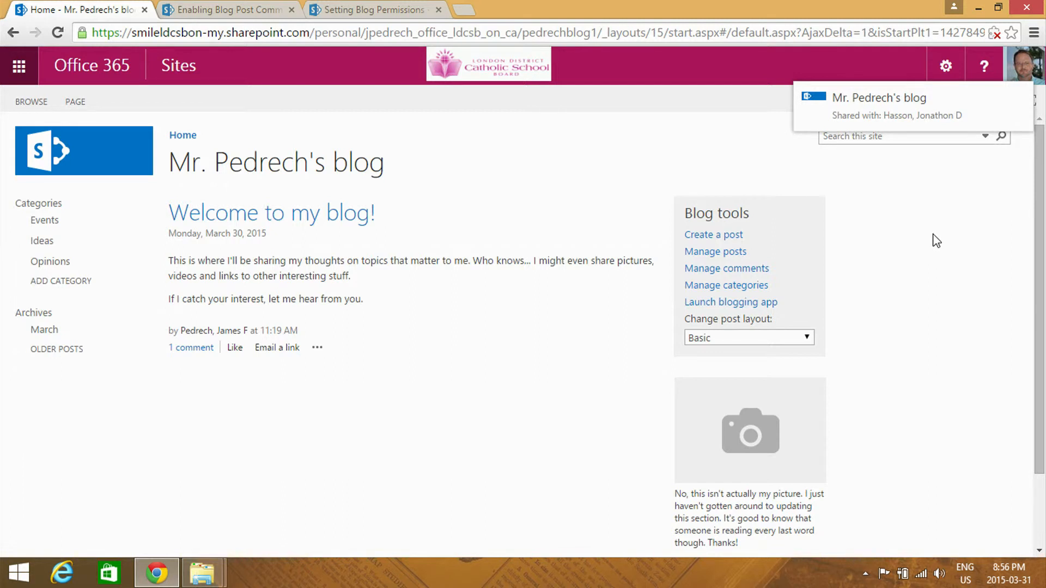
From the blog's comments list, share the blog with the same teacher at the Contribute level, including an email invitation
click(759, 270)
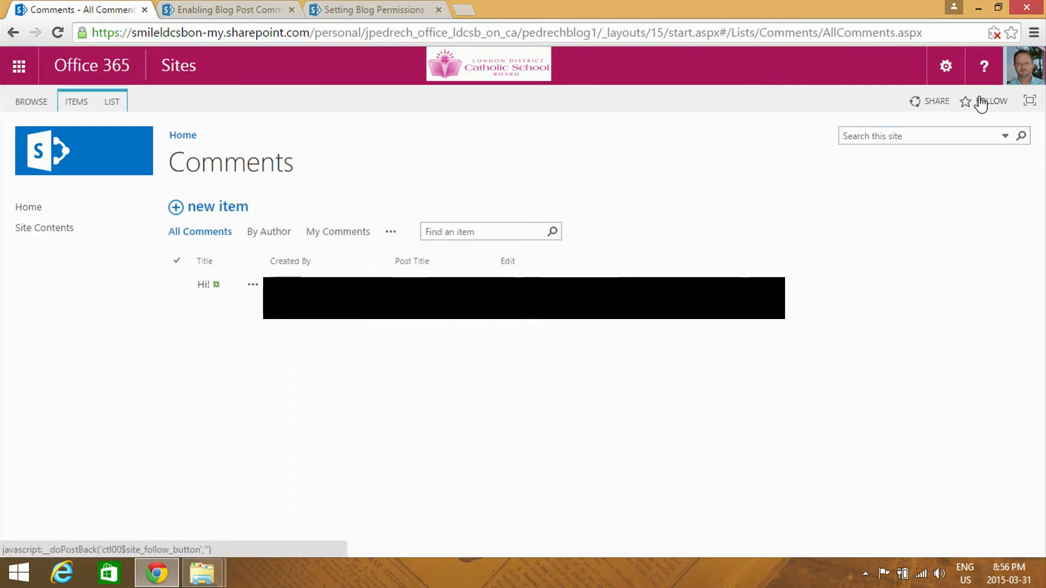
click(936, 103)
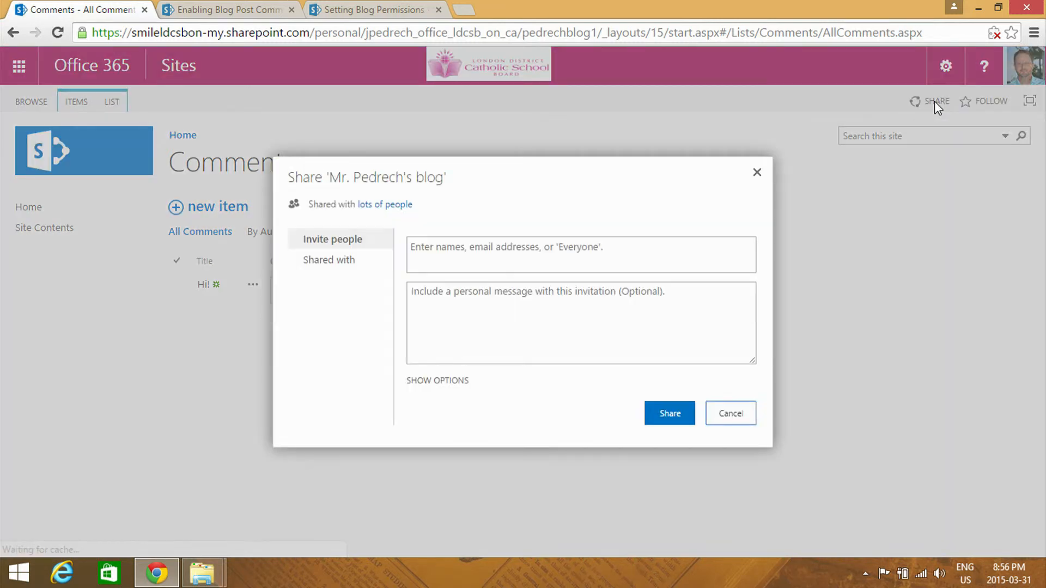
click(527, 254)
text(haa)
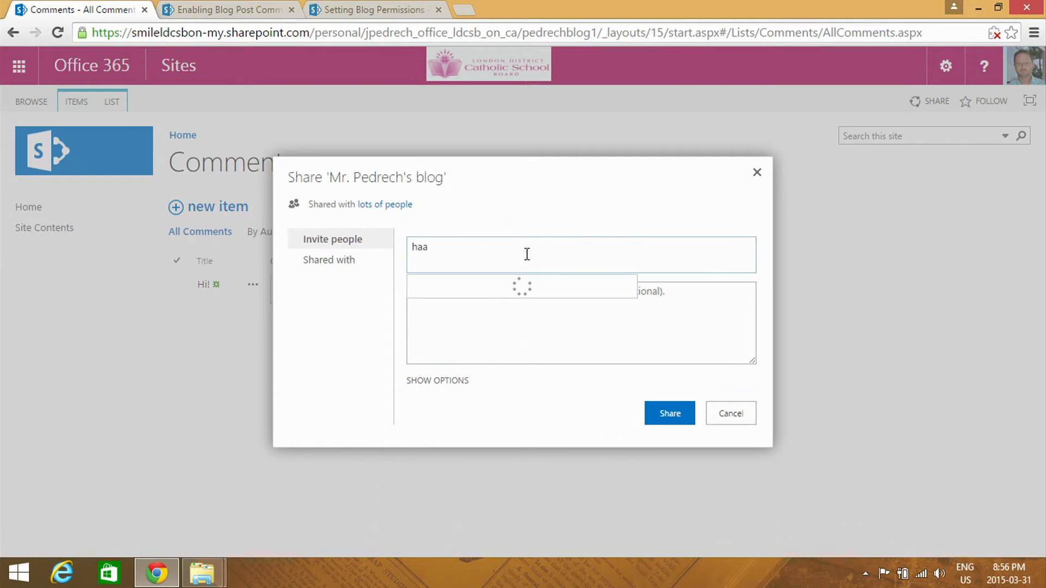
key(BackSpace)
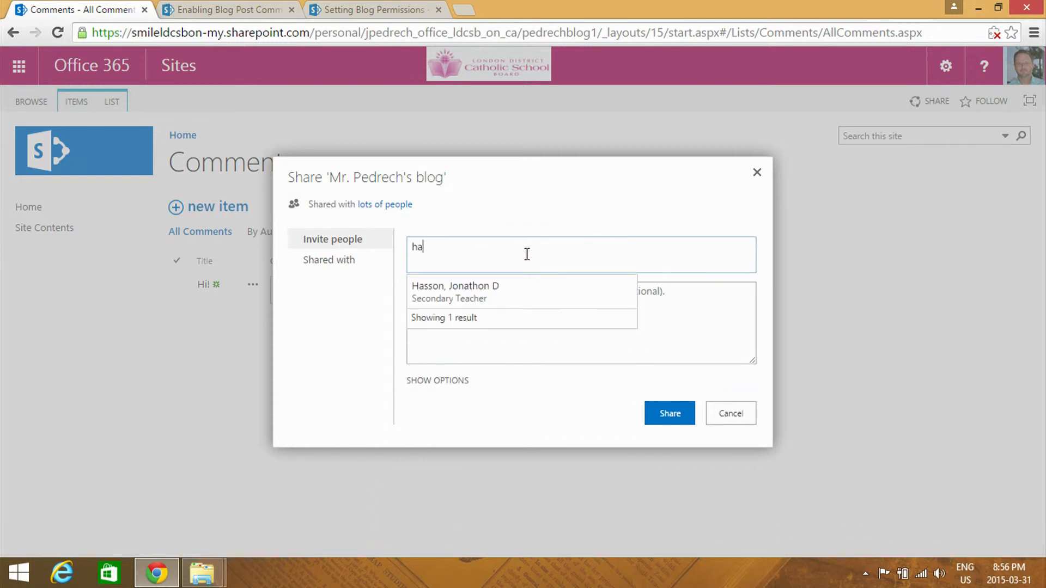
click(523, 287)
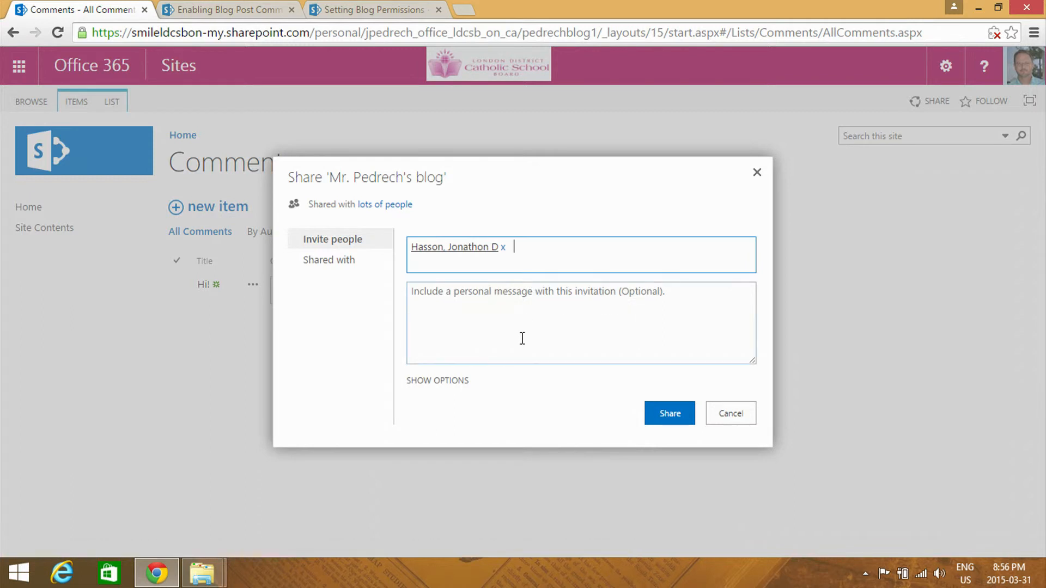
click(438, 384)
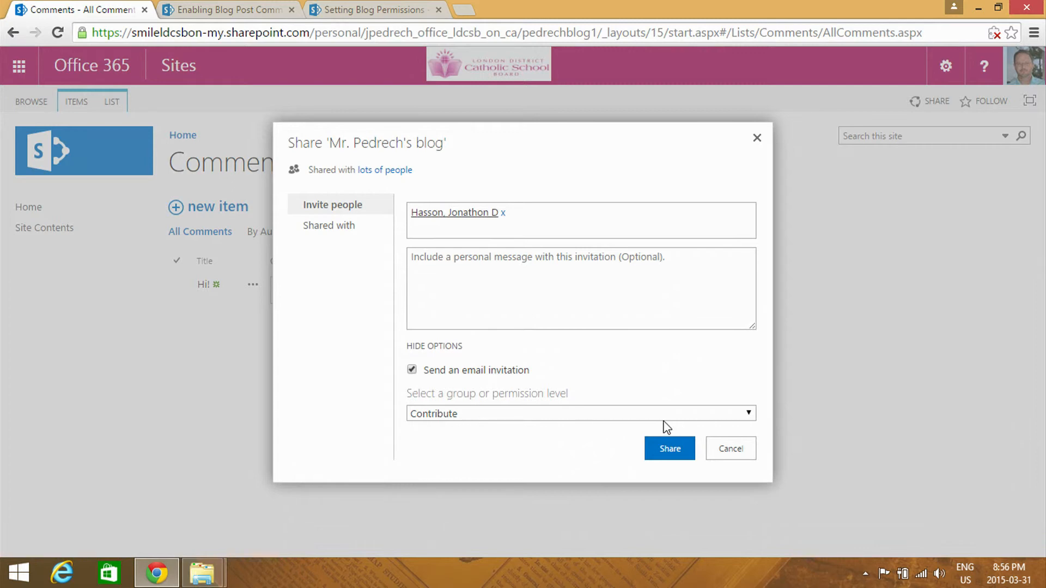
click(670, 449)
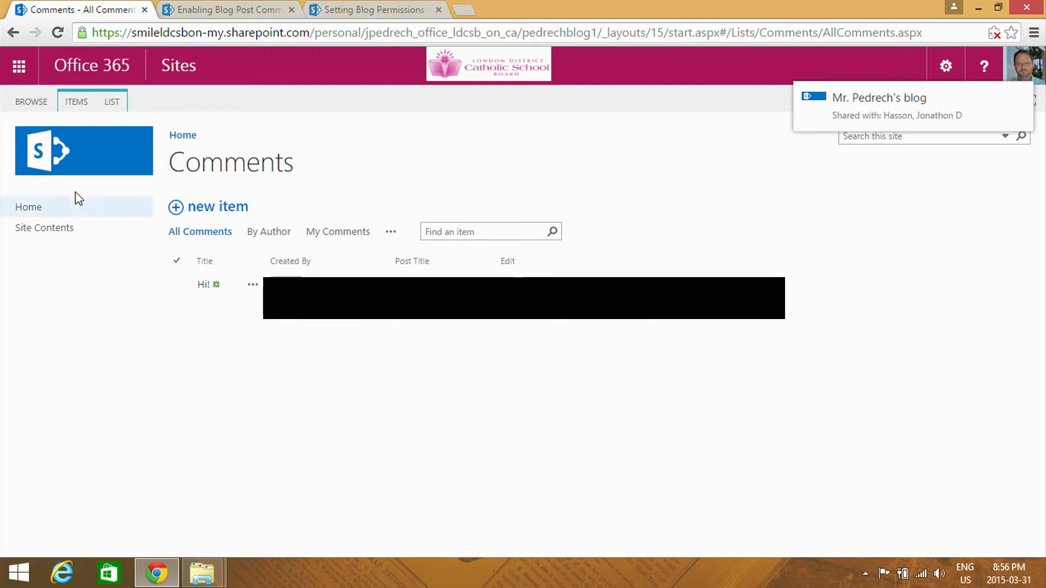
Return to the blog's home page, then open the Sites app and look through the followed and suggested sites
click(181, 142)
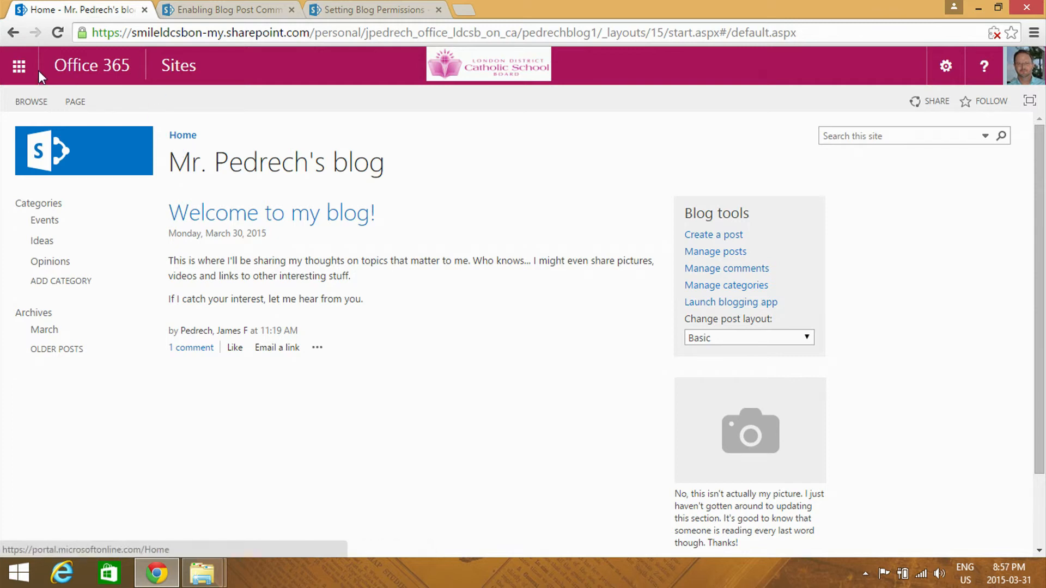
click(22, 70)
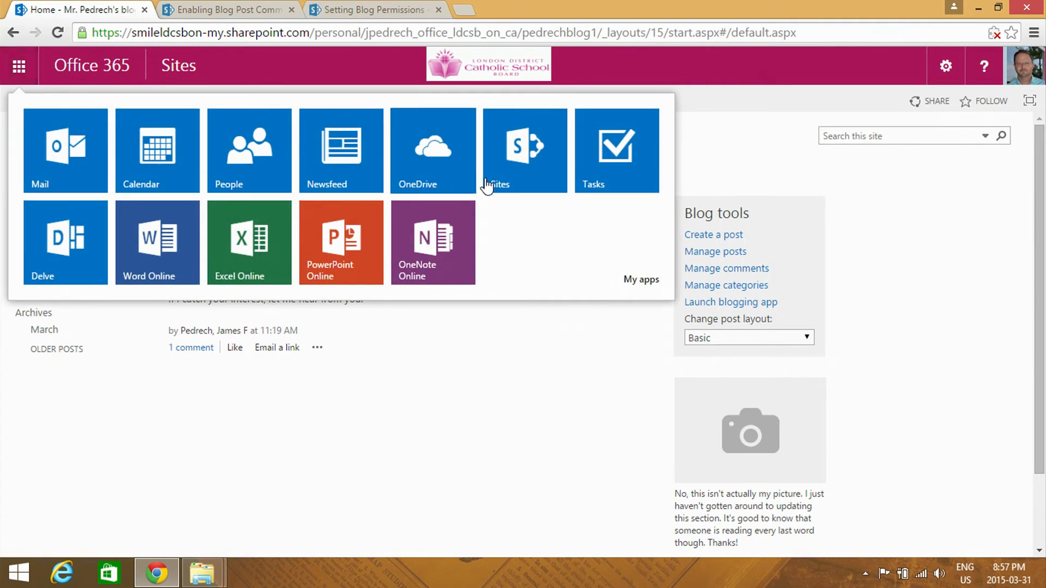
click(502, 164)
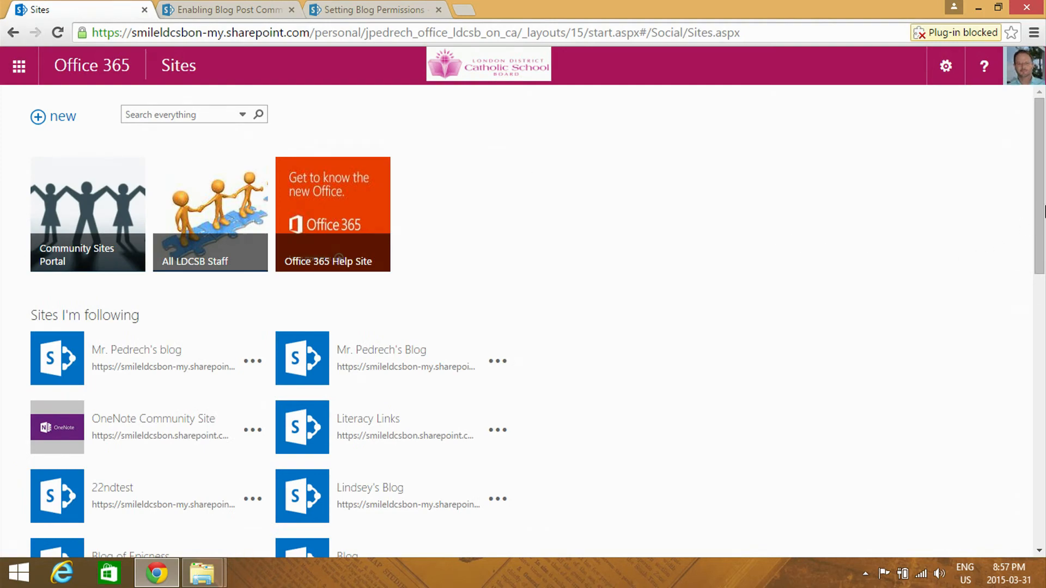
scroll(80, 350, down, 3)
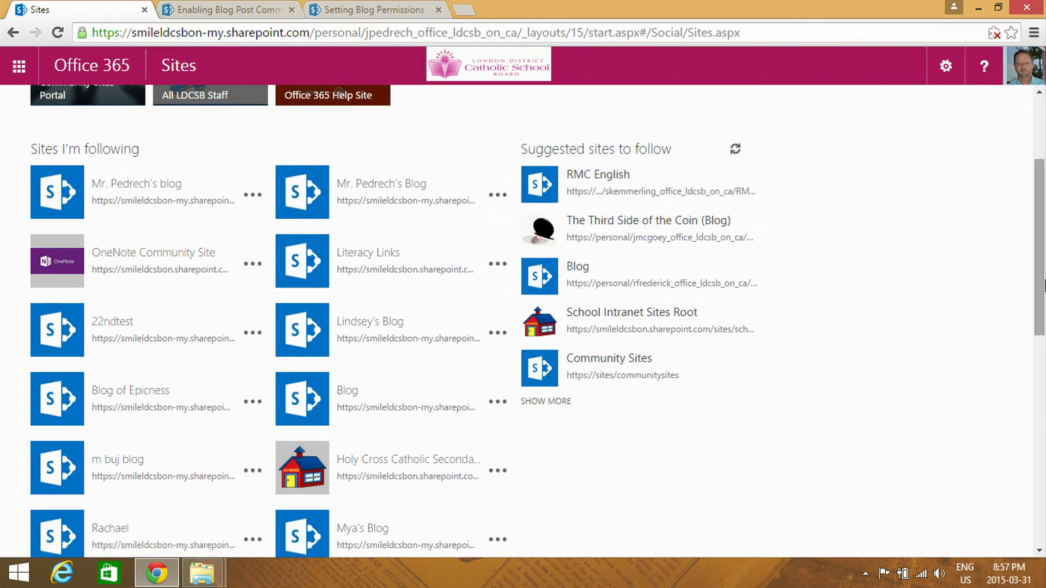
drag(1040, 281, 1007, 203)
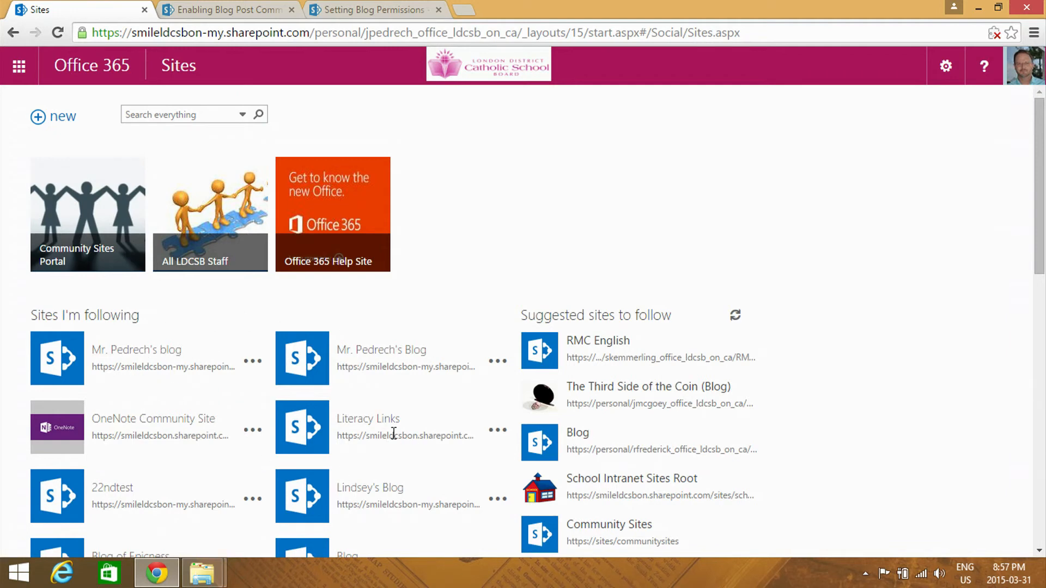
Switch to the Mail app, open the blog sharing invitation in the inbox, and follow its link to the blog
click(22, 68)
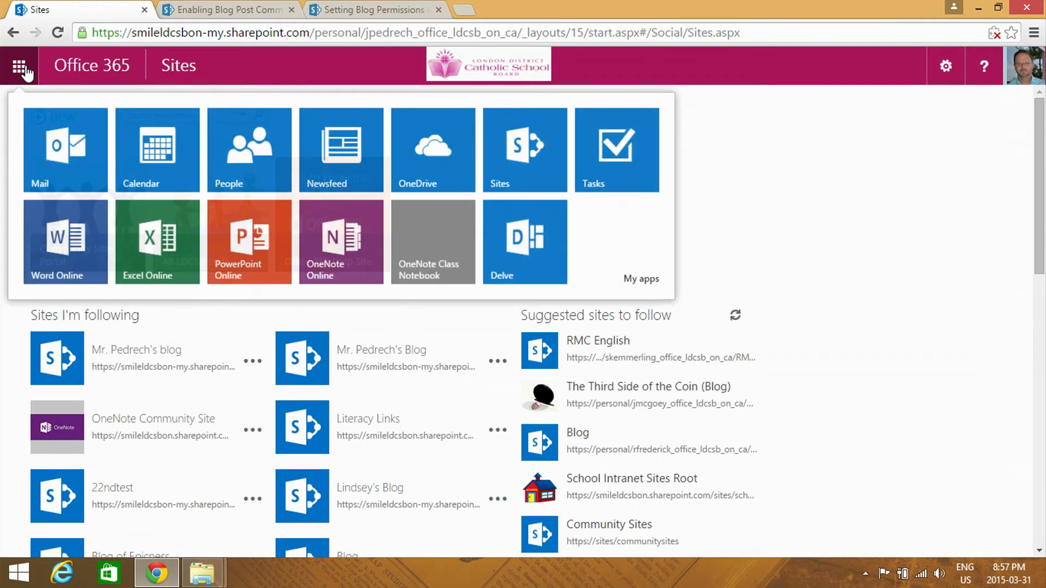
click(61, 147)
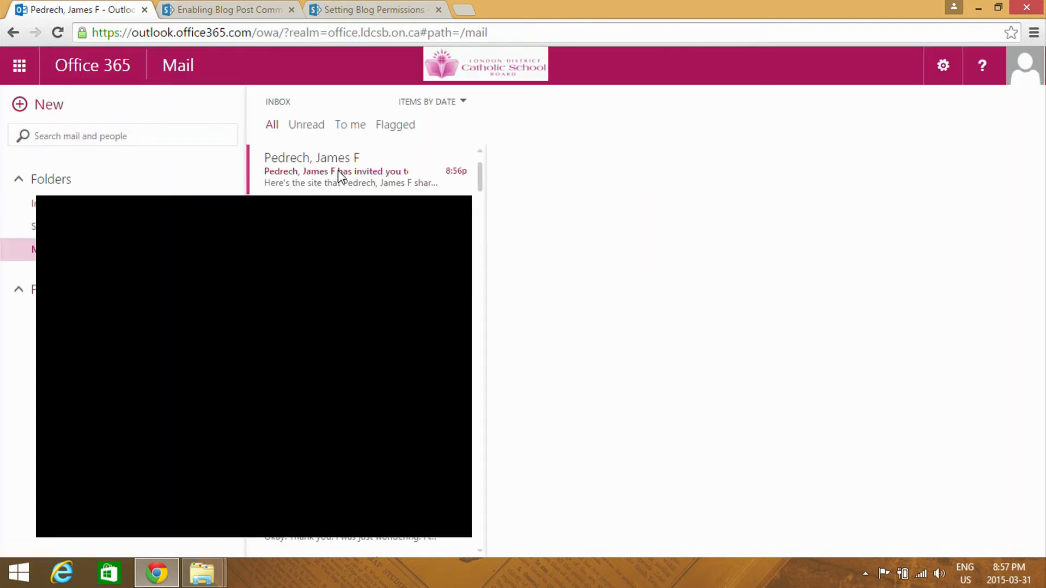
click(371, 180)
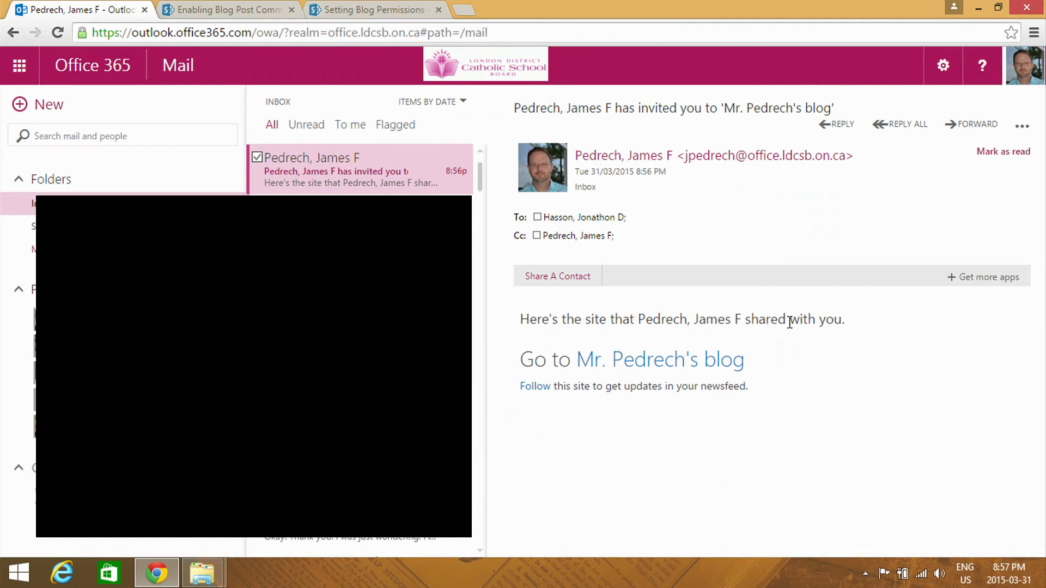
click(688, 374)
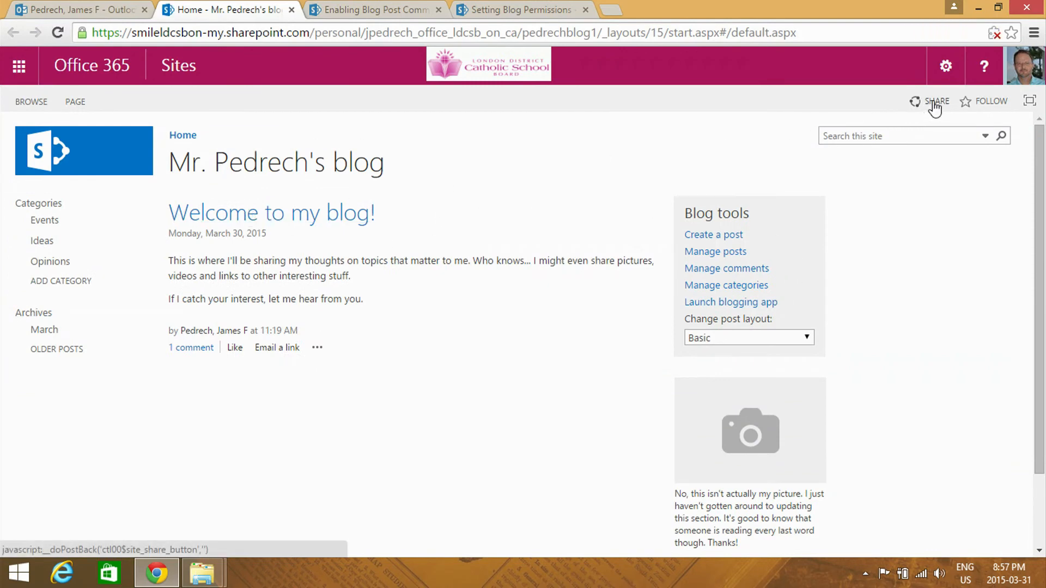
Follow the blog from its home page and look for it among the followed sites in the Sites app
click(991, 103)
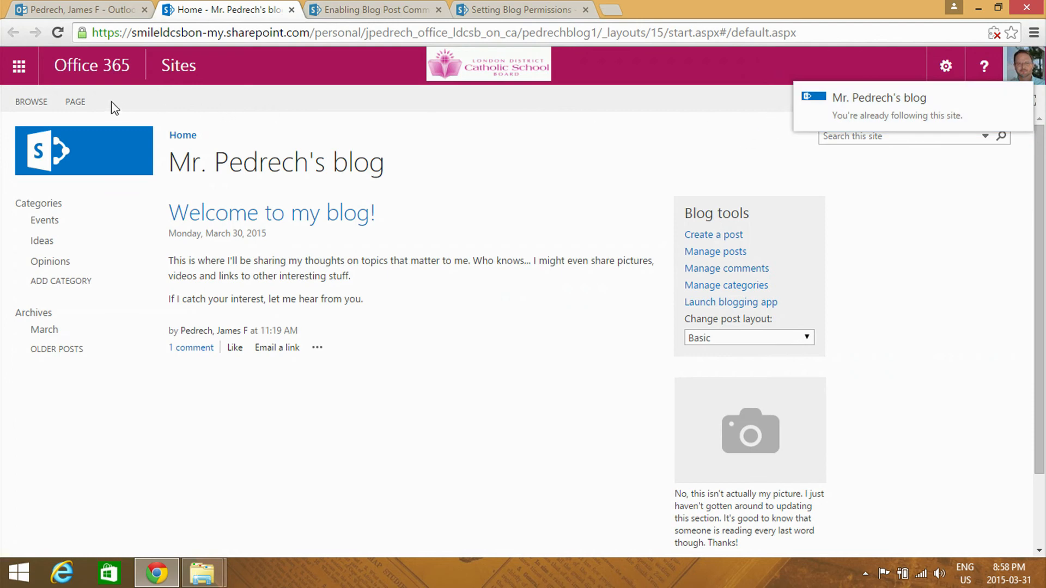
click(28, 73)
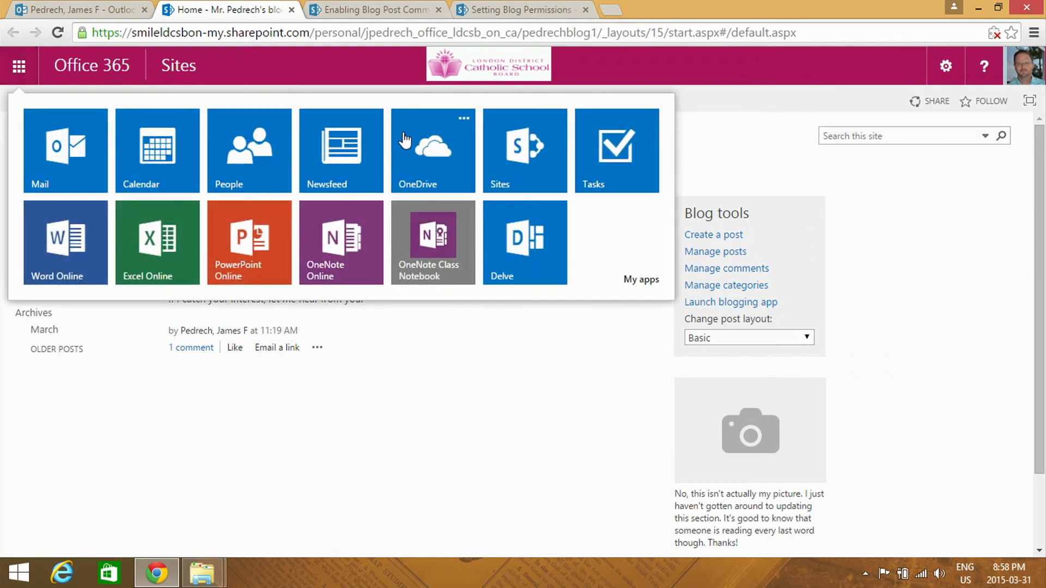
click(519, 163)
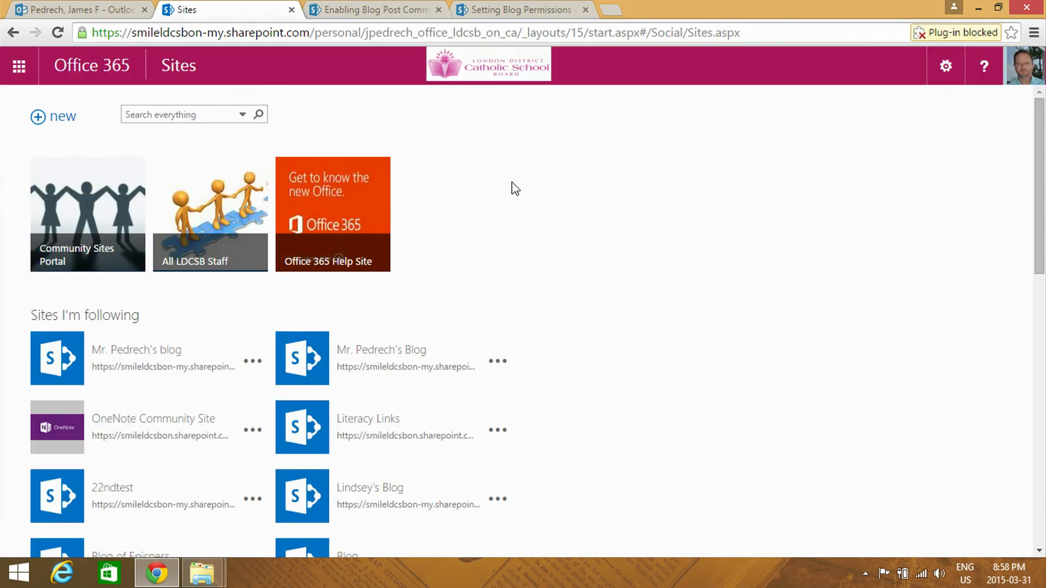
scroll(626, 267, down, 7)
scroll(600, 328, up, 7)
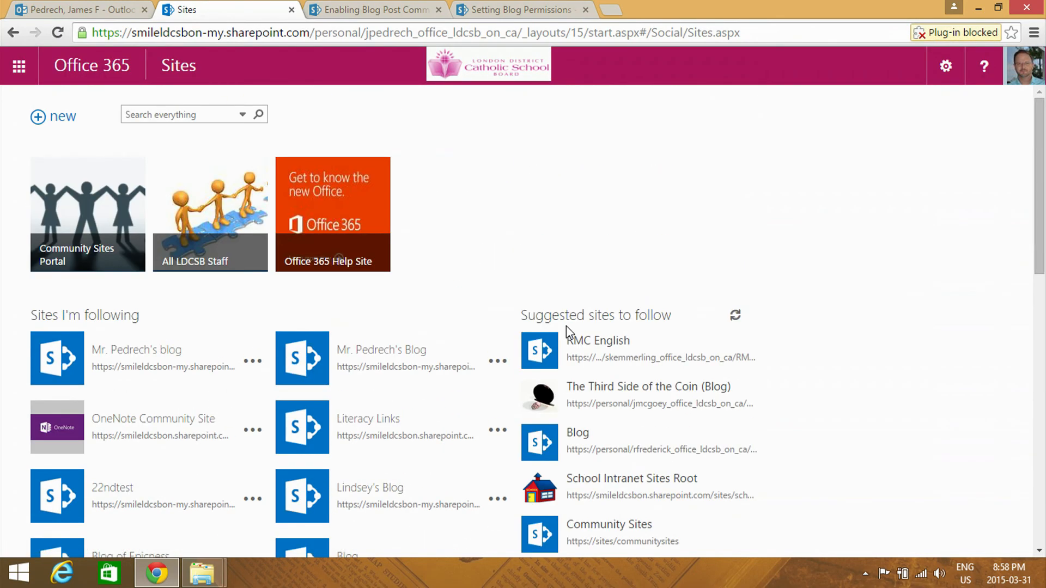
scroll(273, 396, down, 13)
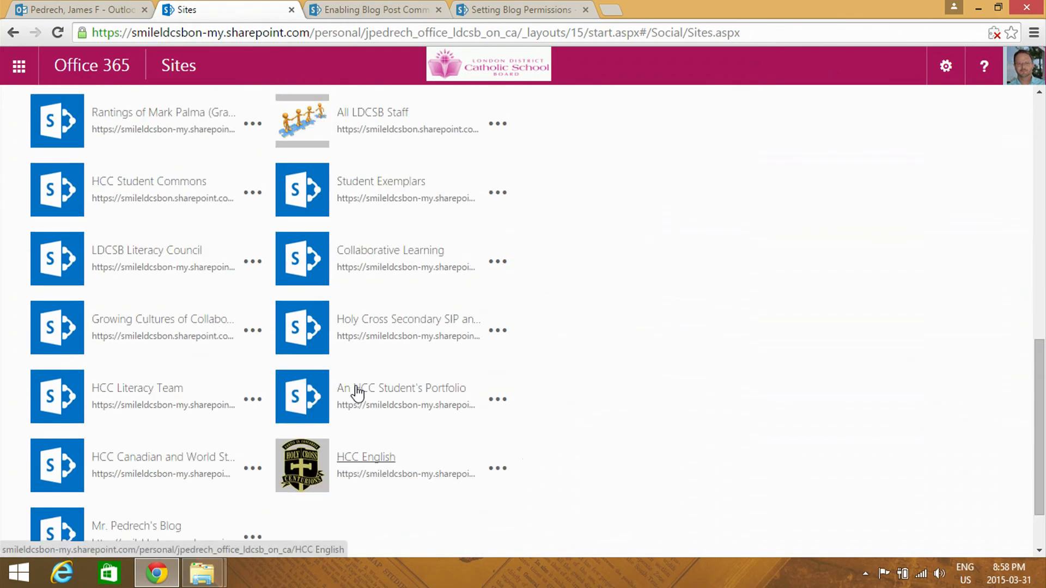
scroll(357, 391, up, 13)
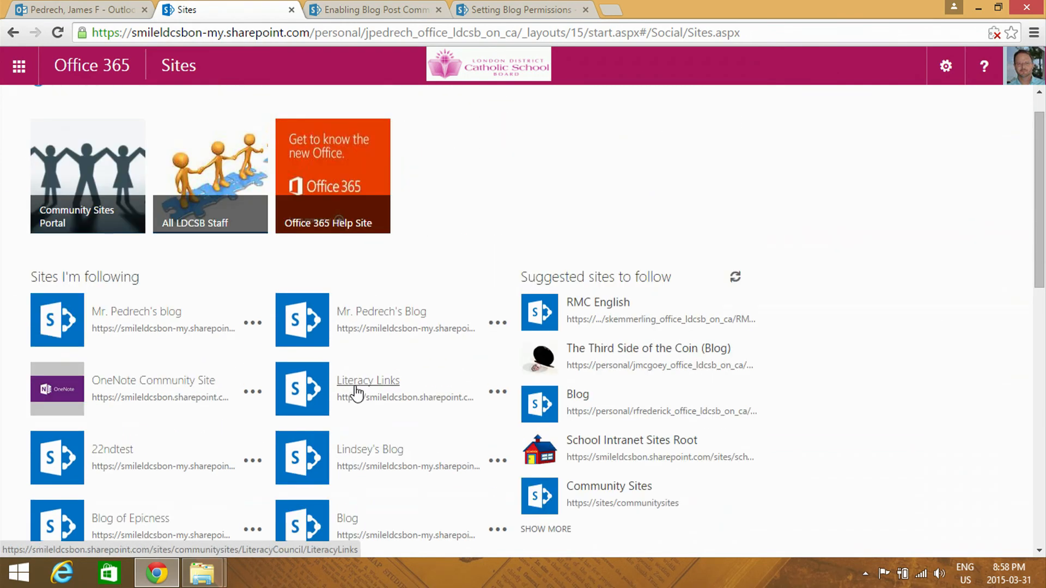